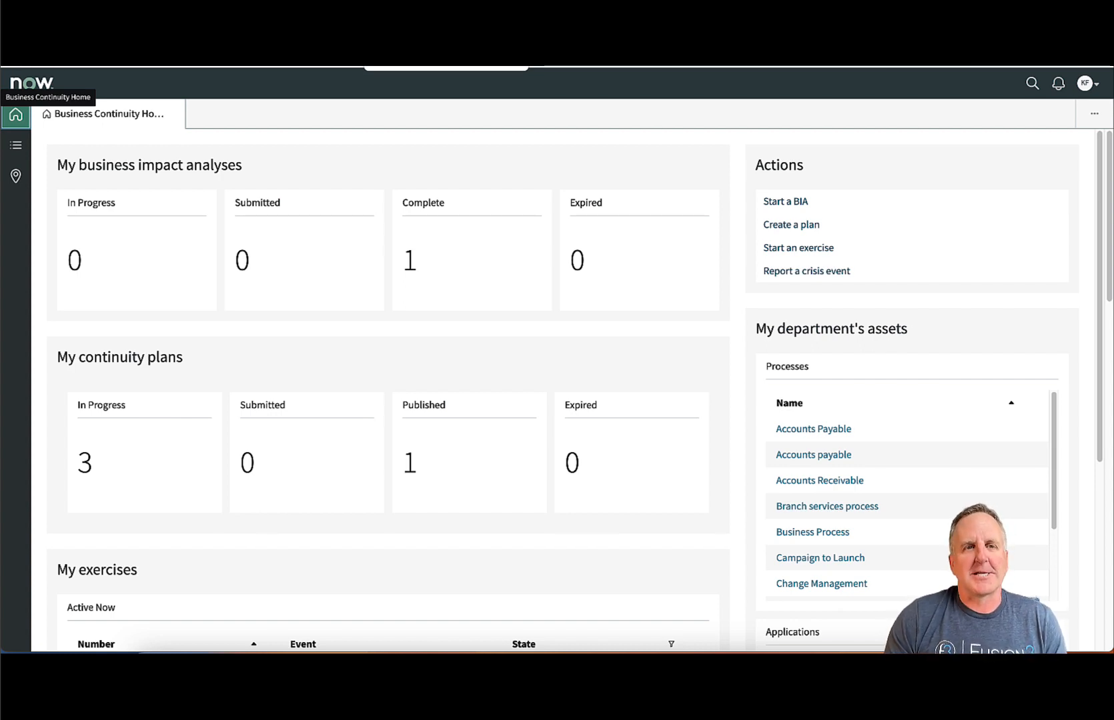
Open the draft My Service Importance Assessment from the Business Impact Analysis lists and collapse its assessment result summary.
click(20, 152)
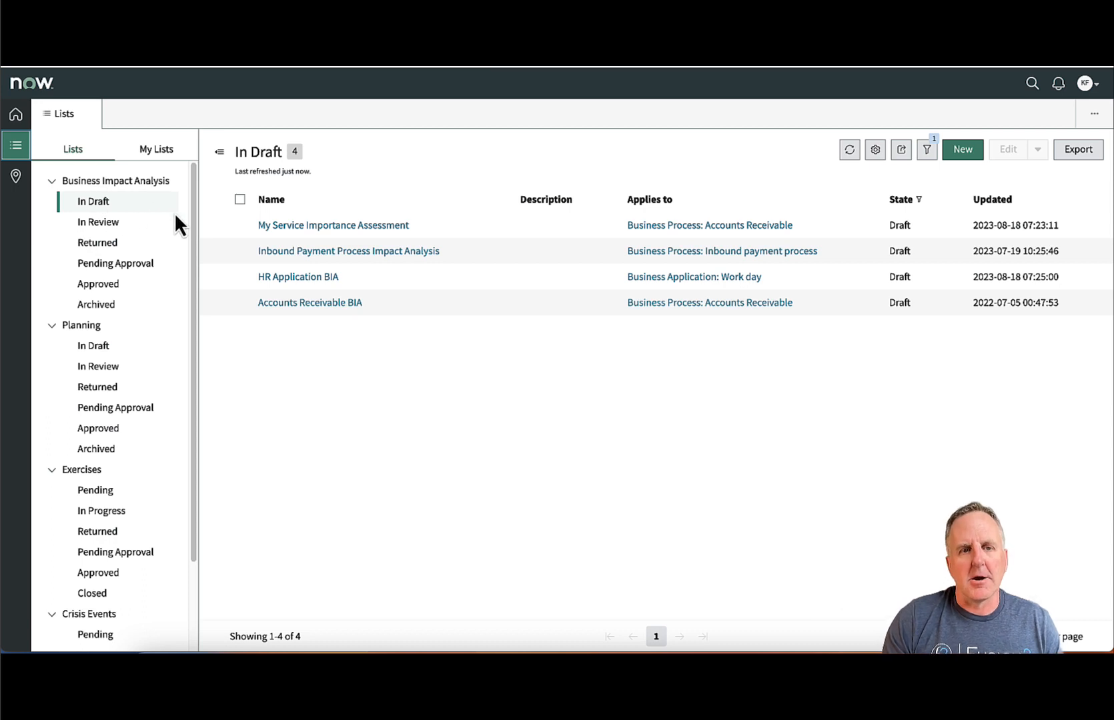
click(324, 227)
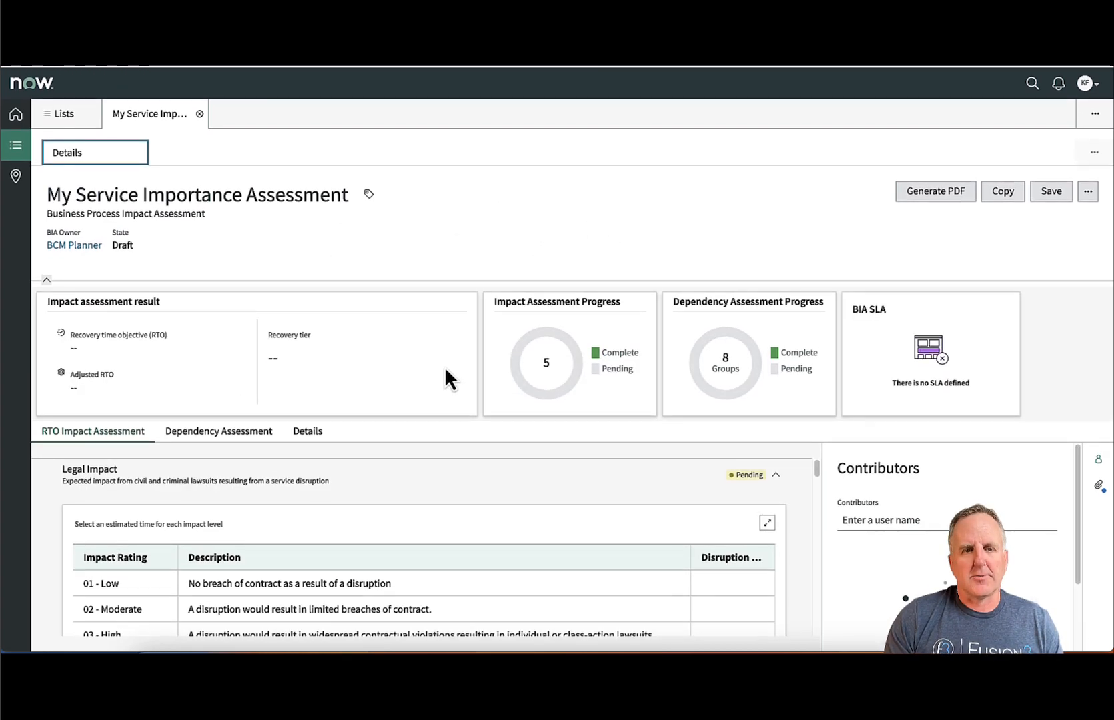
click(46, 280)
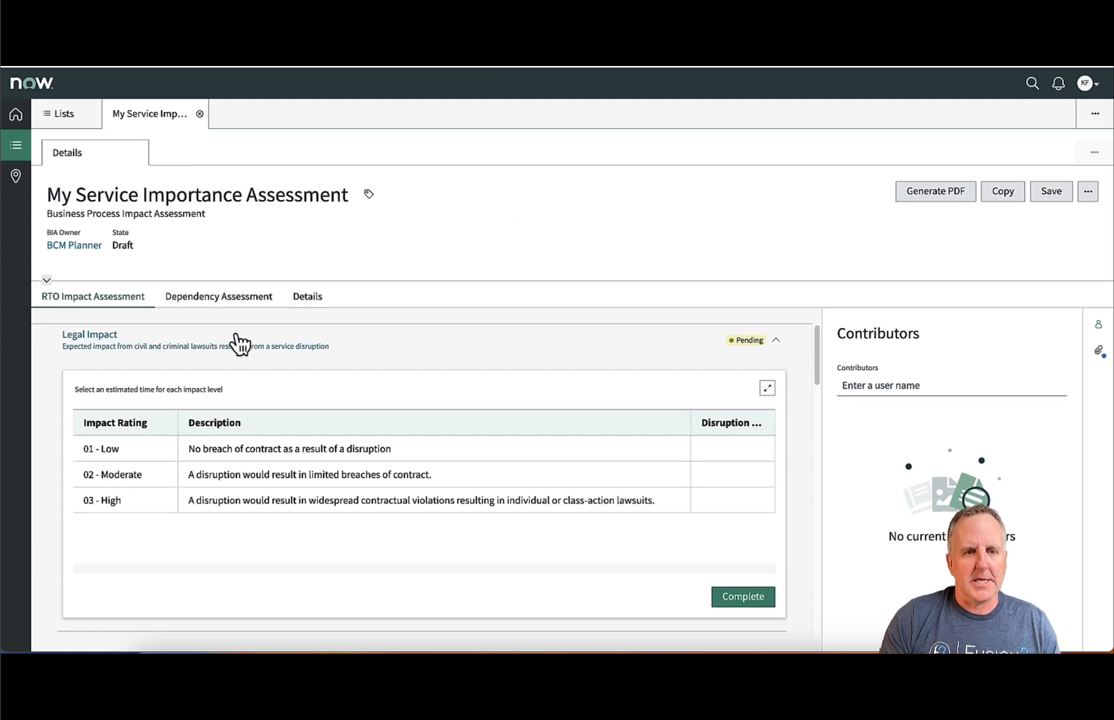
Set the disruption duration of the 01 - Low rating under Legal Impact to 1 Hour.
scroll(345, 360, down, 2)
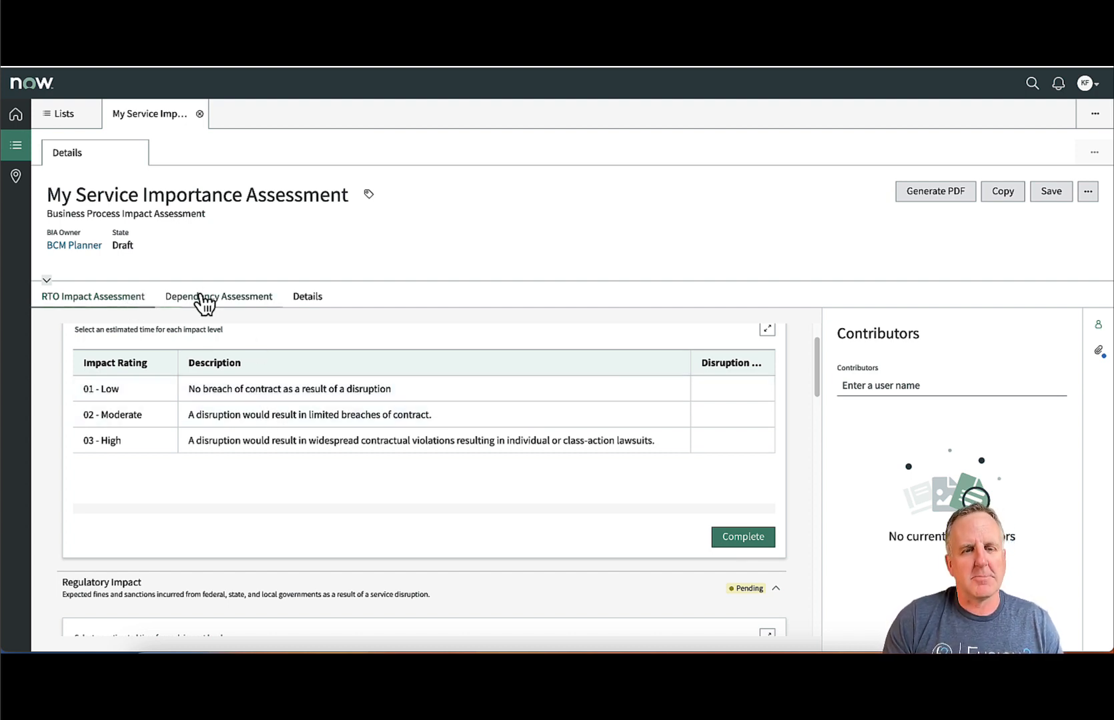
click(711, 394)
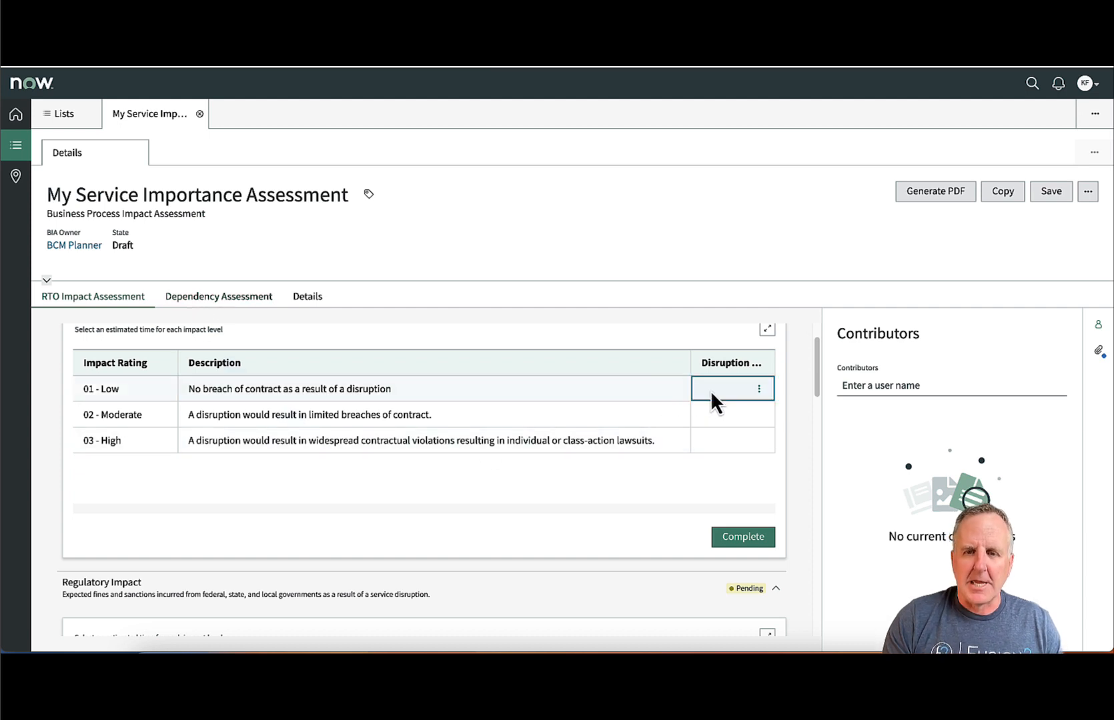
click(715, 392)
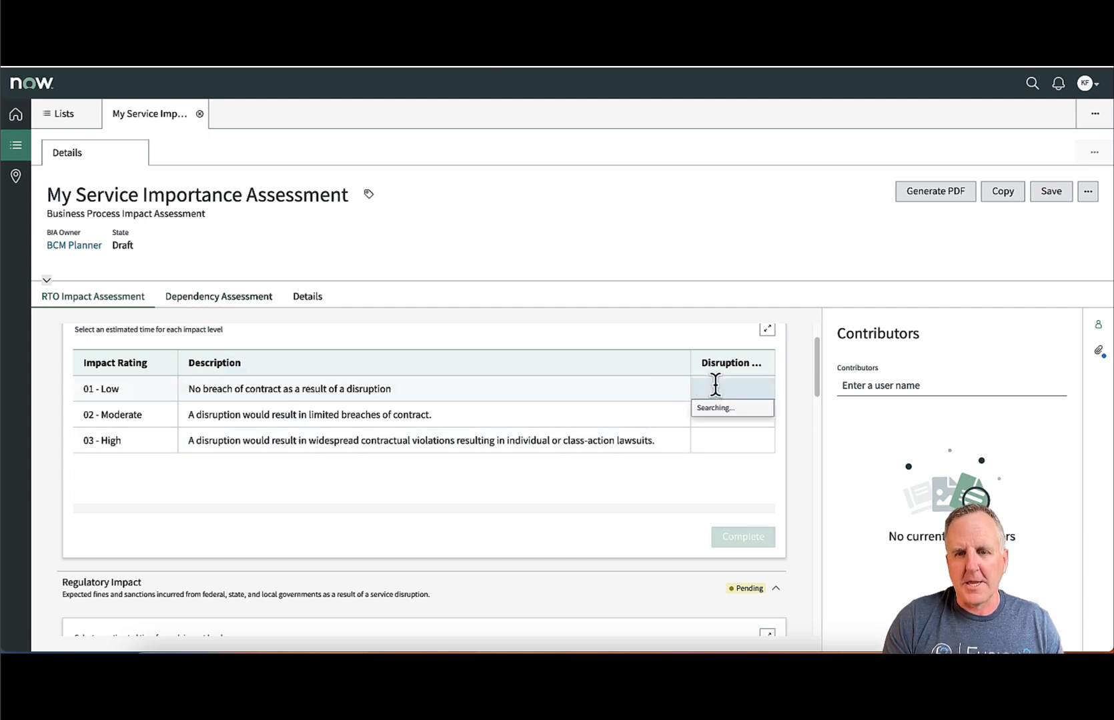
click(719, 446)
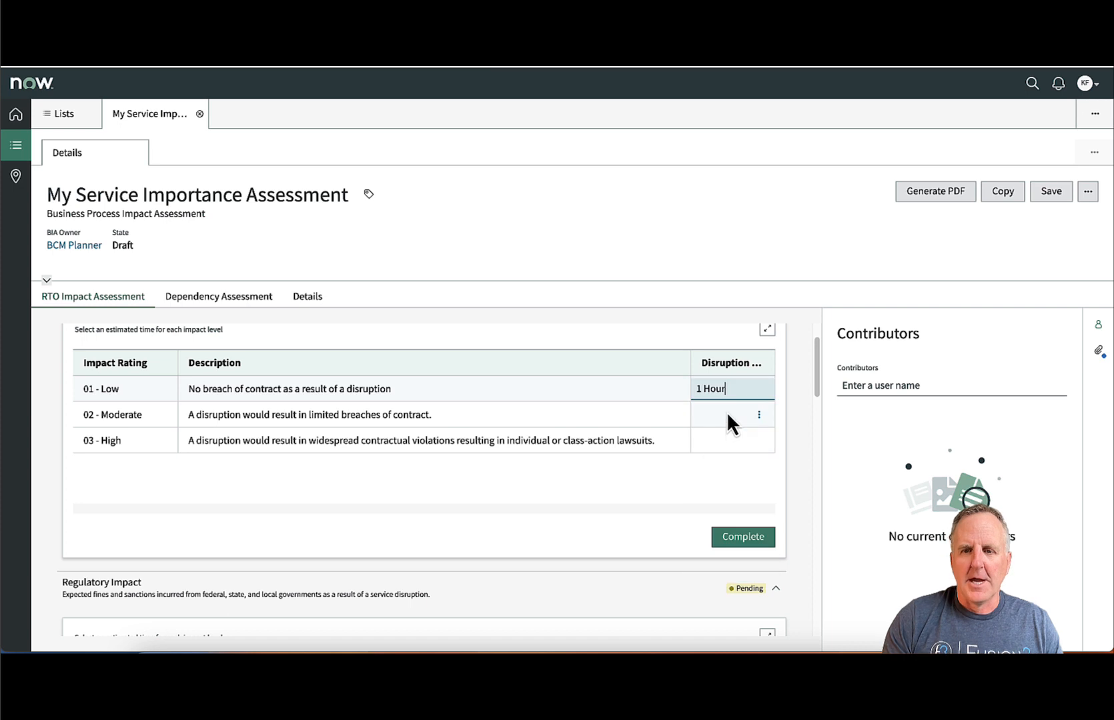
click(726, 413)
Reopen the Legal Impact 01 - Low duration, shorten its entry to "1 Ho" and highlight the 1 Hour suggestion.
click(731, 390)
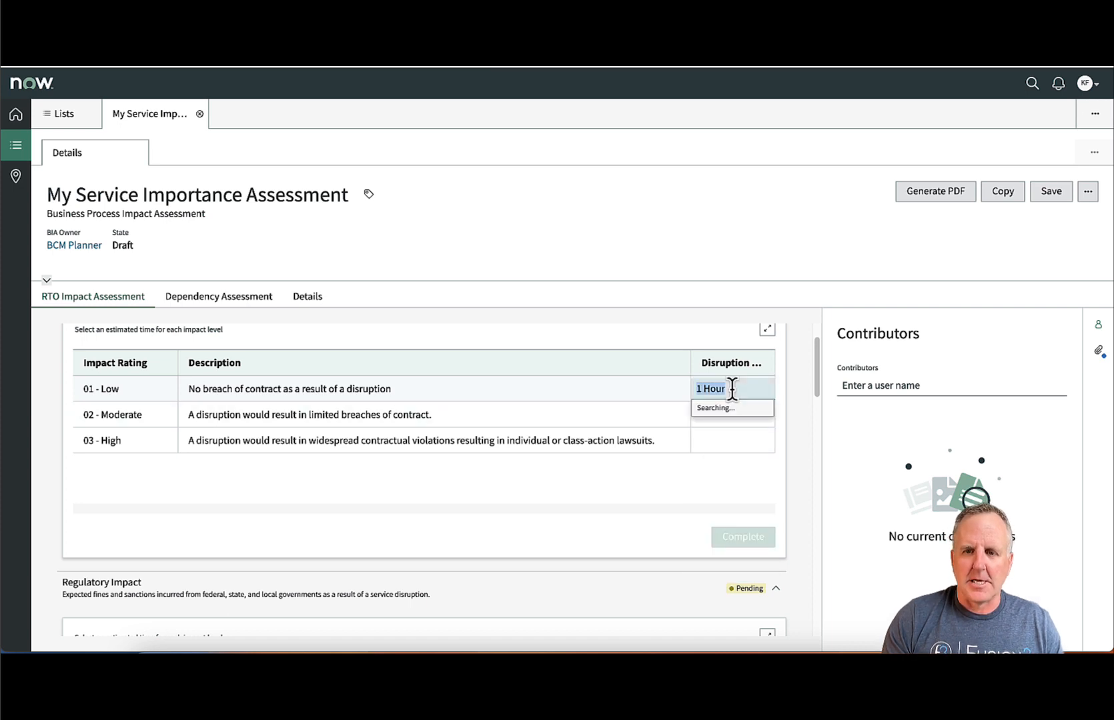
key(BackSpace)
key(BackSpace)
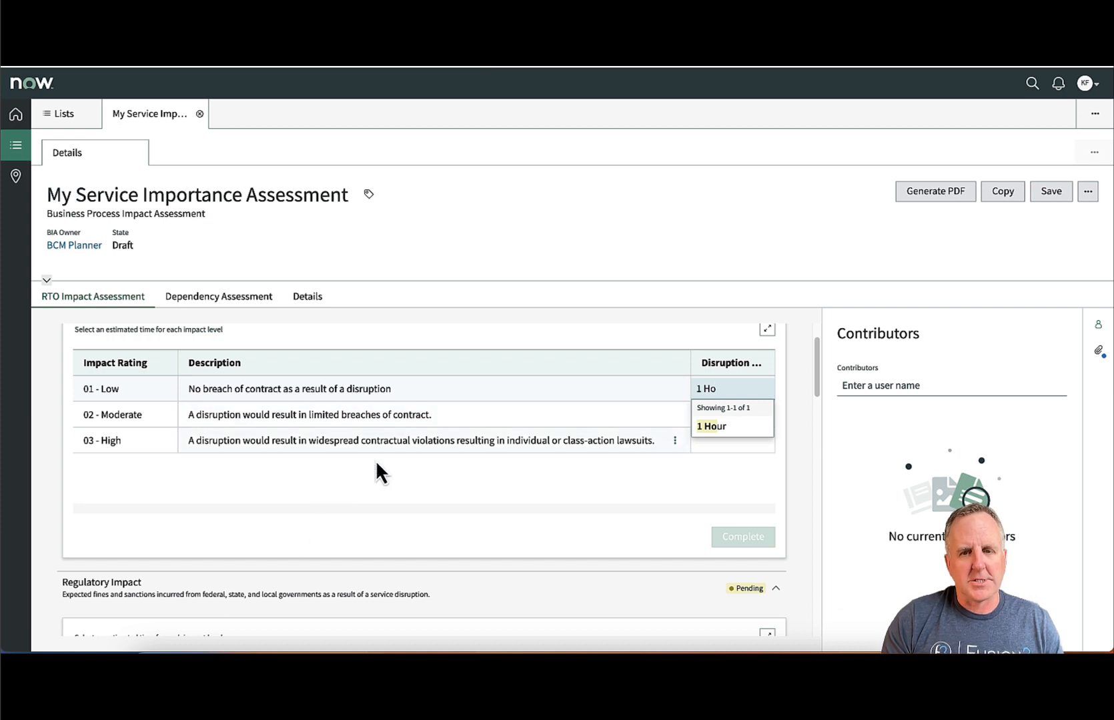
scroll(301, 433, up, 1)
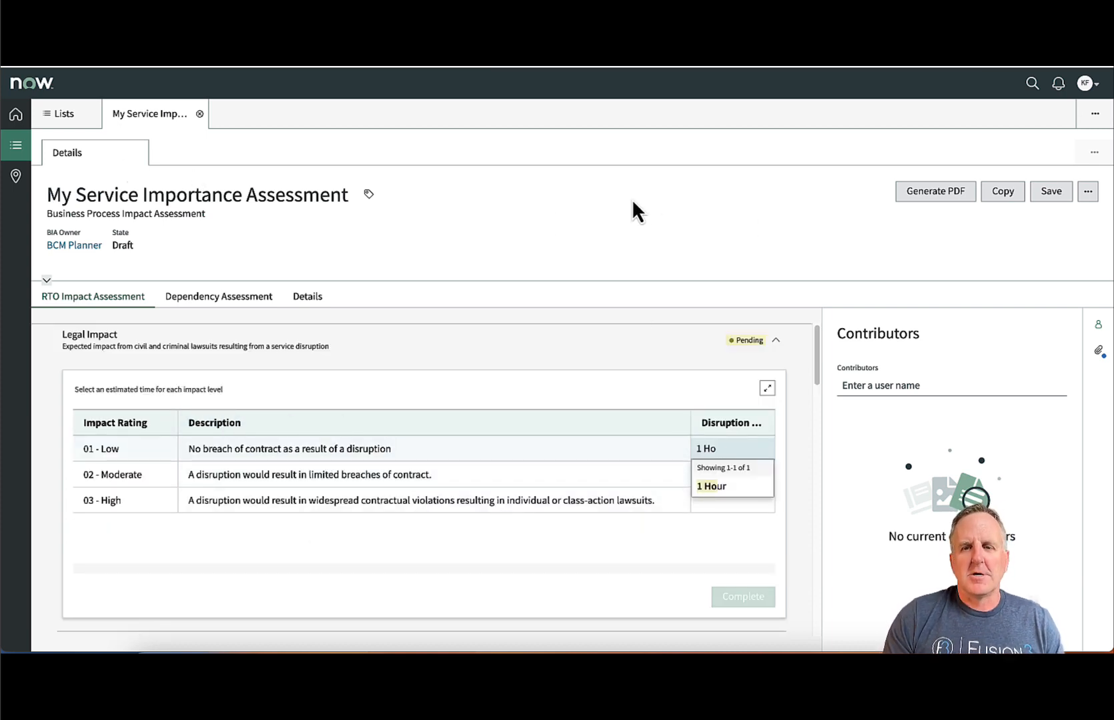
key(Down)
Review the impact ratings and descriptions in the Regulatory Impact section of the RTO impact assessment.
scroll(539, 359, down, 3)
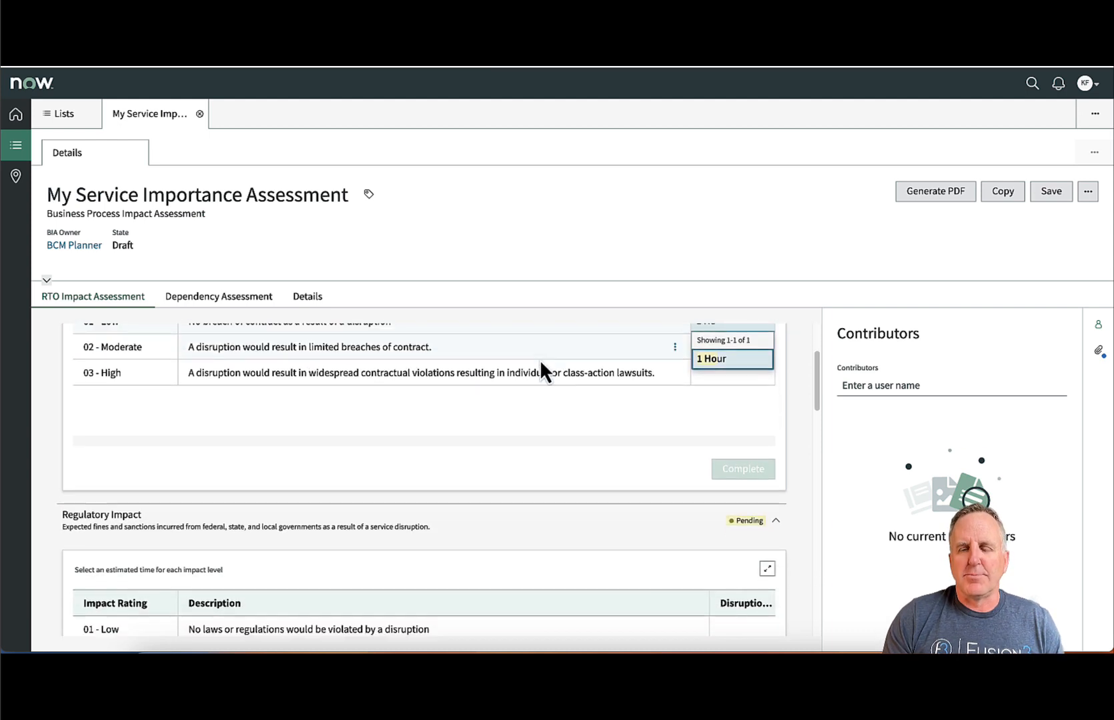
scroll(539, 359, down, 1)
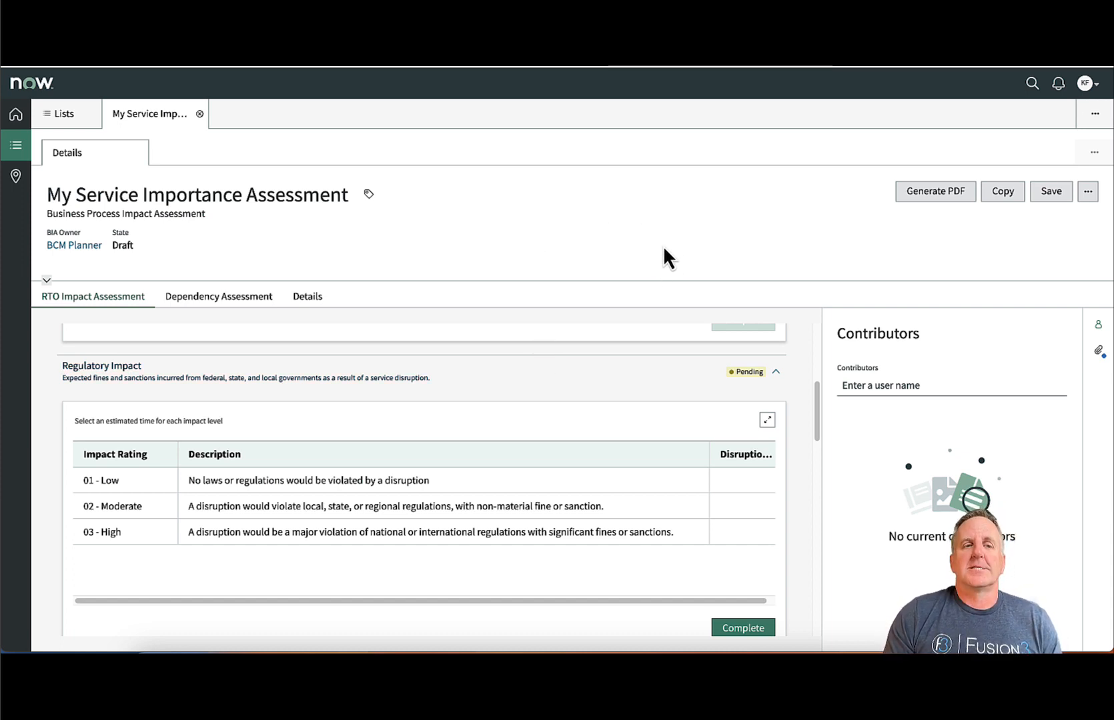
scroll(651, 401, down, 3)
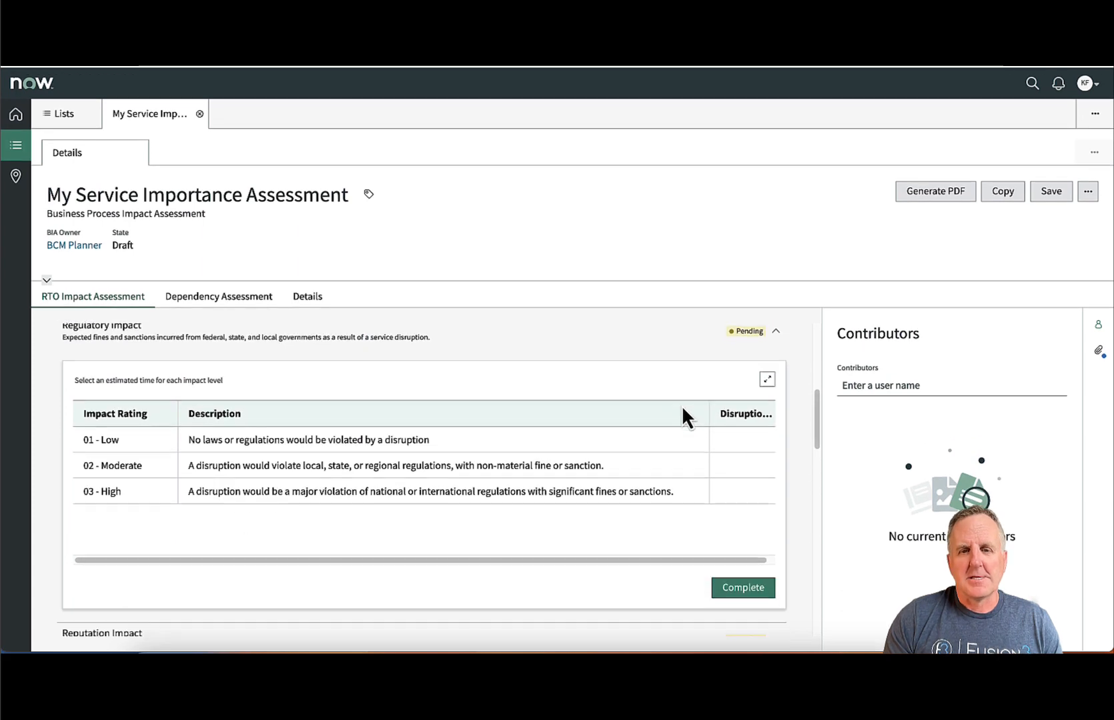
scroll(700, 401, up, 1)
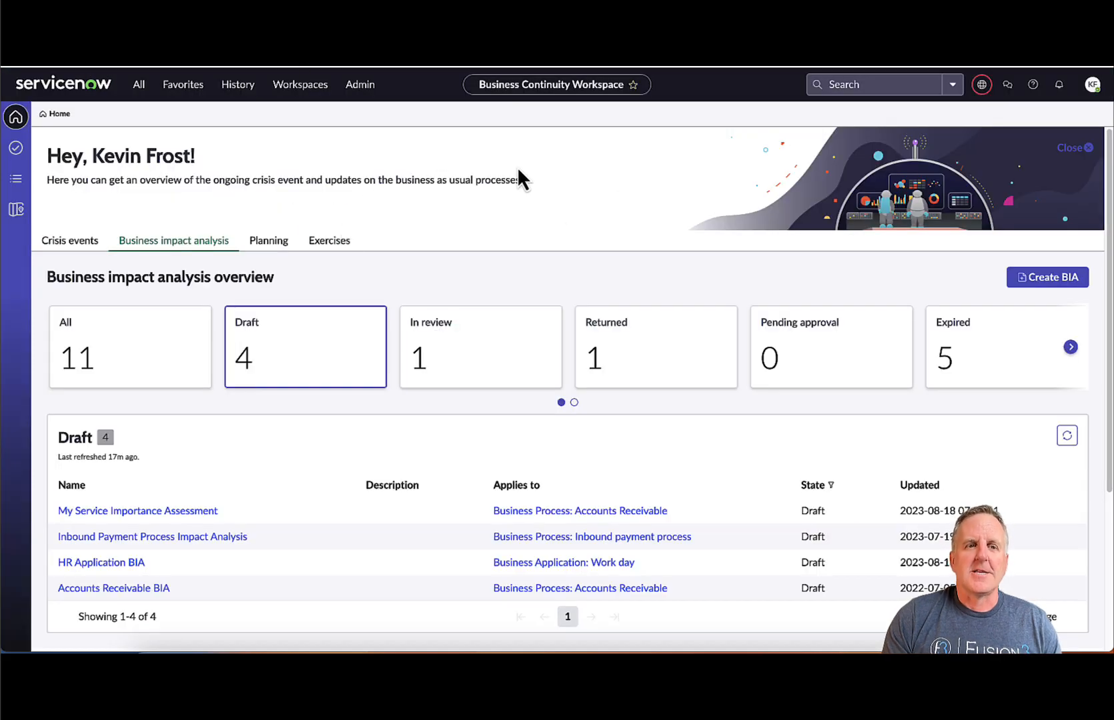
In the newer Business Continuity Workspace, dismiss the welcome banner and open the assessments of the draft My Service Importance Assessment.
click(249, 364)
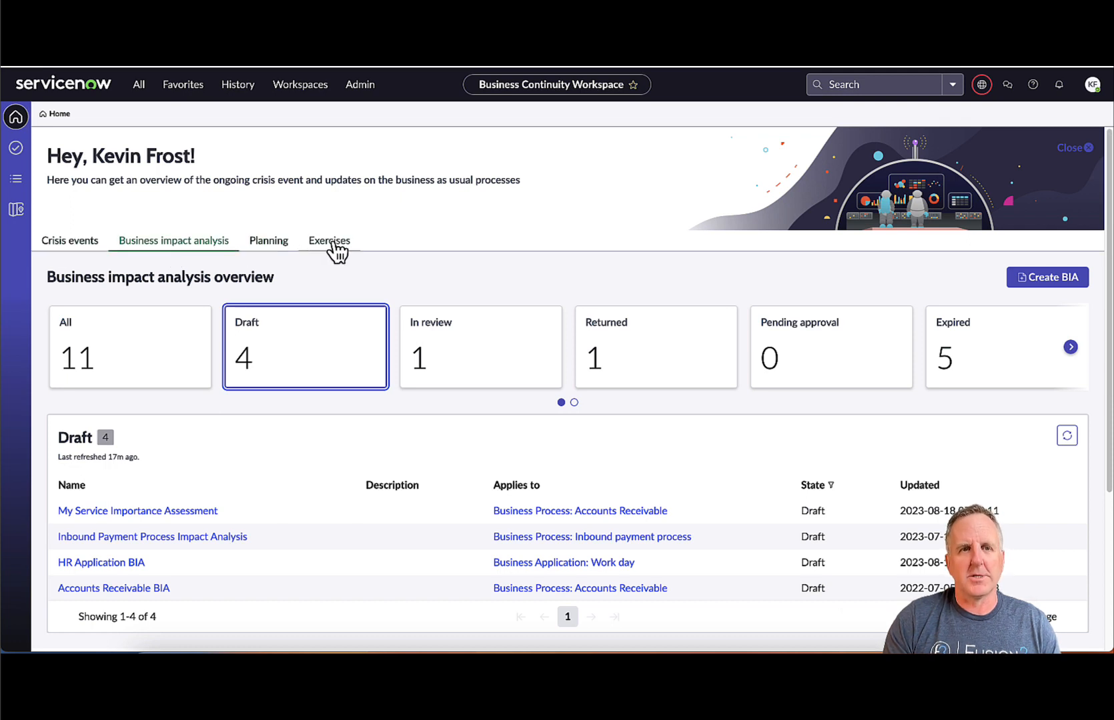
click(1082, 148)
scroll(428, 382, down, 2)
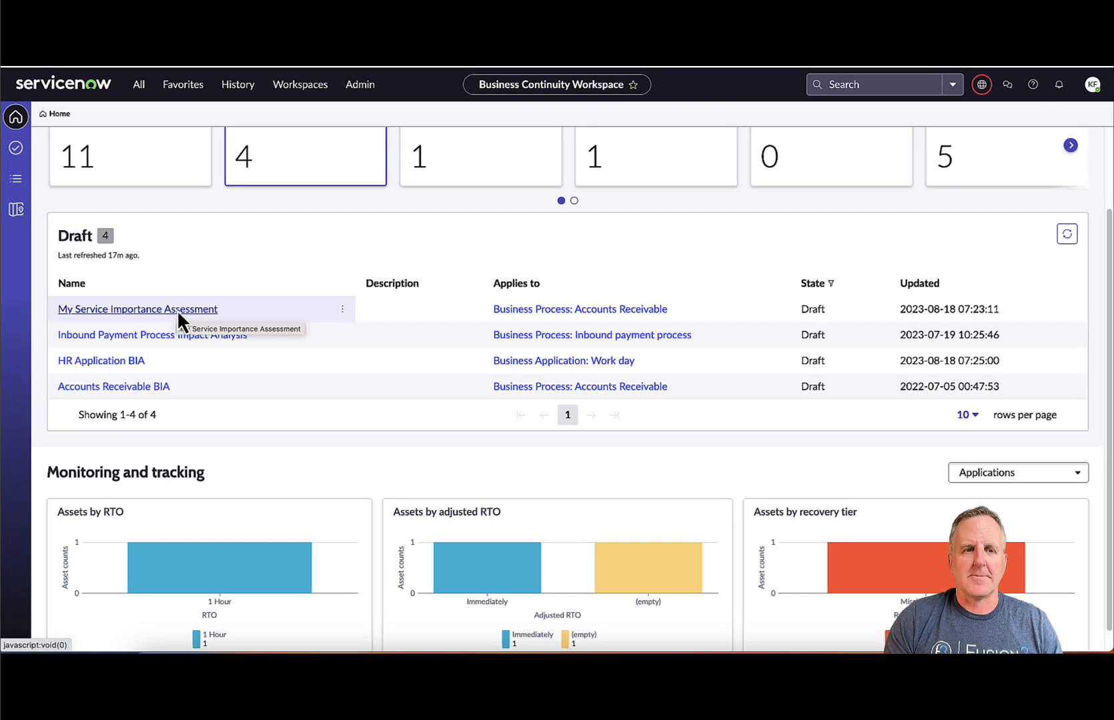
click(178, 309)
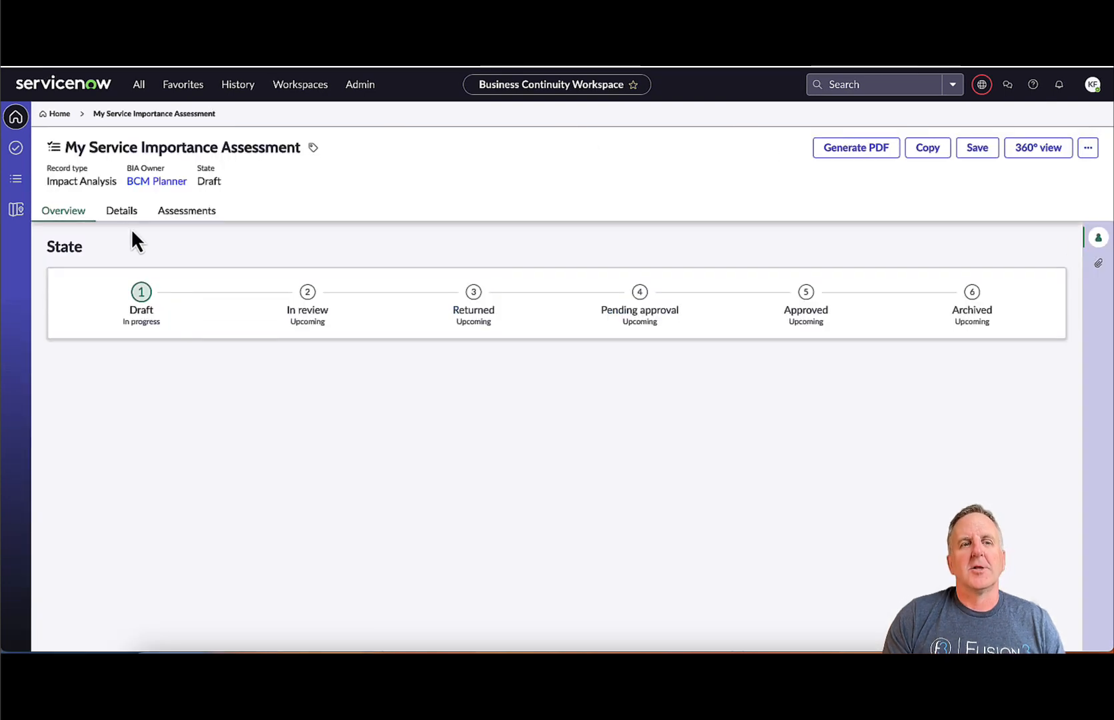
click(183, 213)
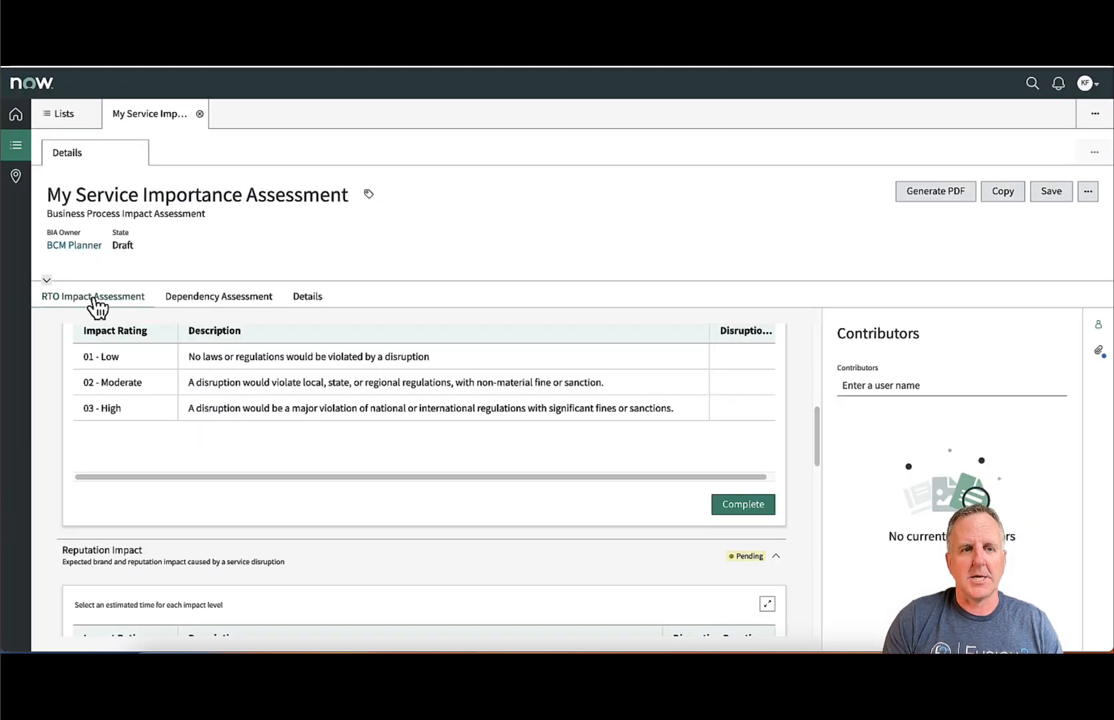
Back in the older workspace, view the Dependency Assessment section and return to the RTO Impact Assessment.
click(202, 301)
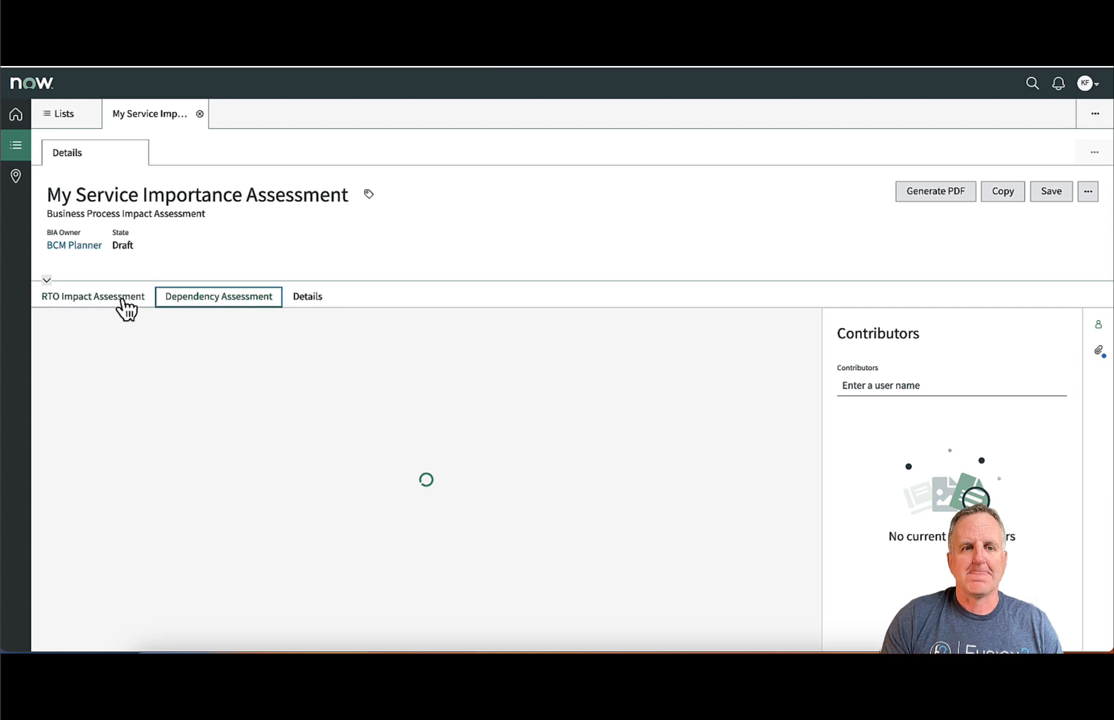
click(84, 305)
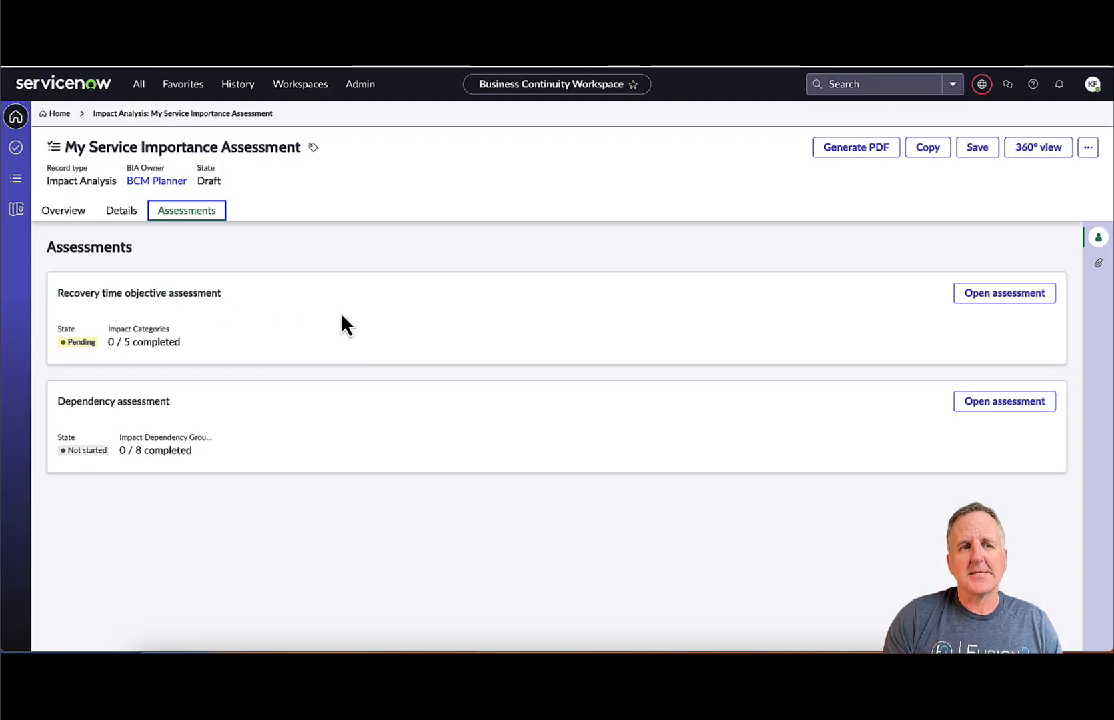
In the newer workspace, open the recovery time objective assessment and go through its Regulatory, Reputation and Revenue Impact categories.
click(960, 294)
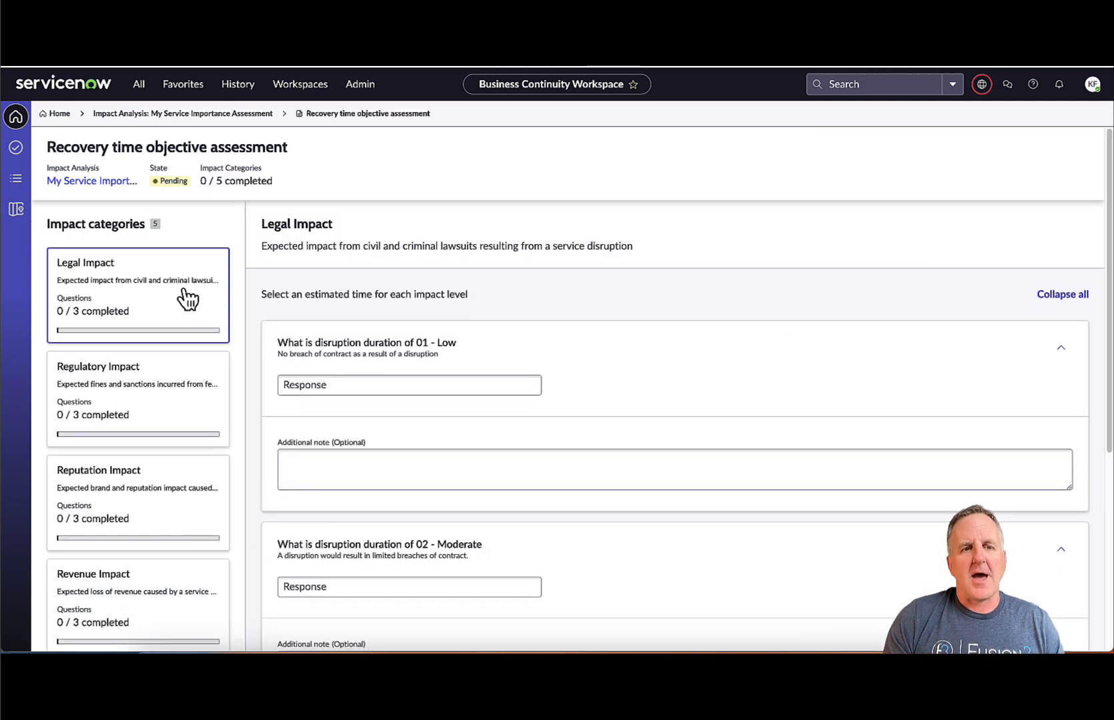
click(181, 383)
click(179, 483)
click(168, 583)
scroll(175, 515, down, 4)
scroll(154, 369, up, 4)
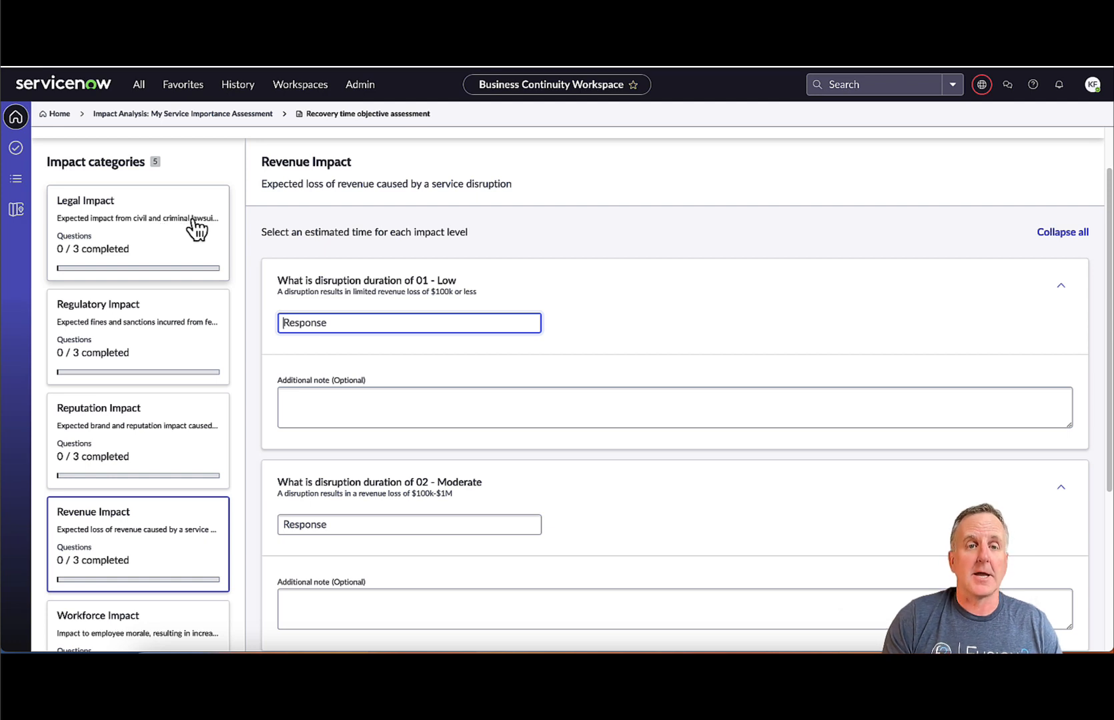
Answer the Revenue Impact question on the 01 - Low disruption duration with 4 hours.
click(450, 321)
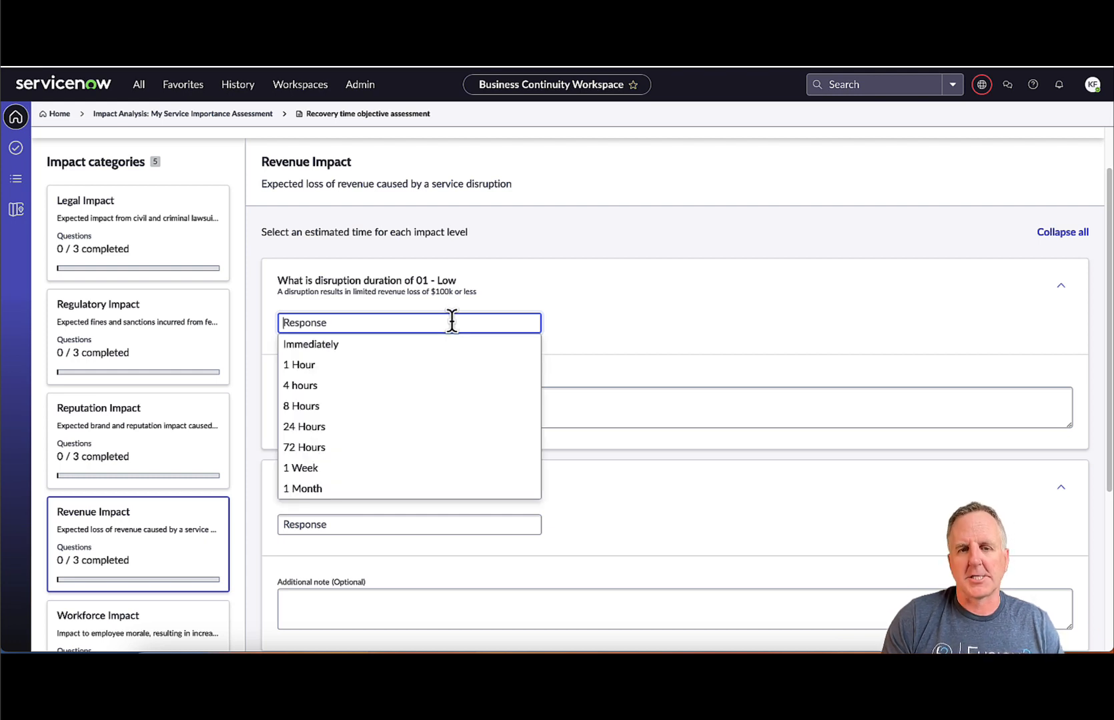
click(442, 387)
click(446, 325)
click(605, 322)
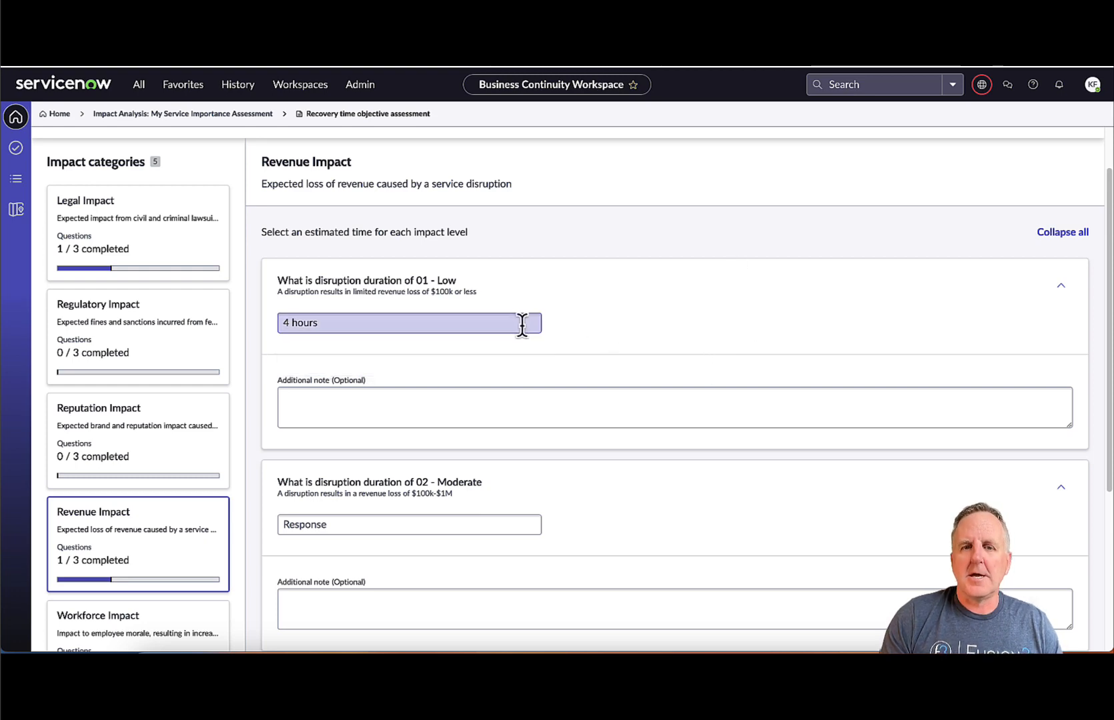
Answer the Revenue Impact question on the 02 - Moderate disruption duration with 1 Hour and place the cursor in its additional note.
click(535, 524)
scroll(537, 520, down, 4)
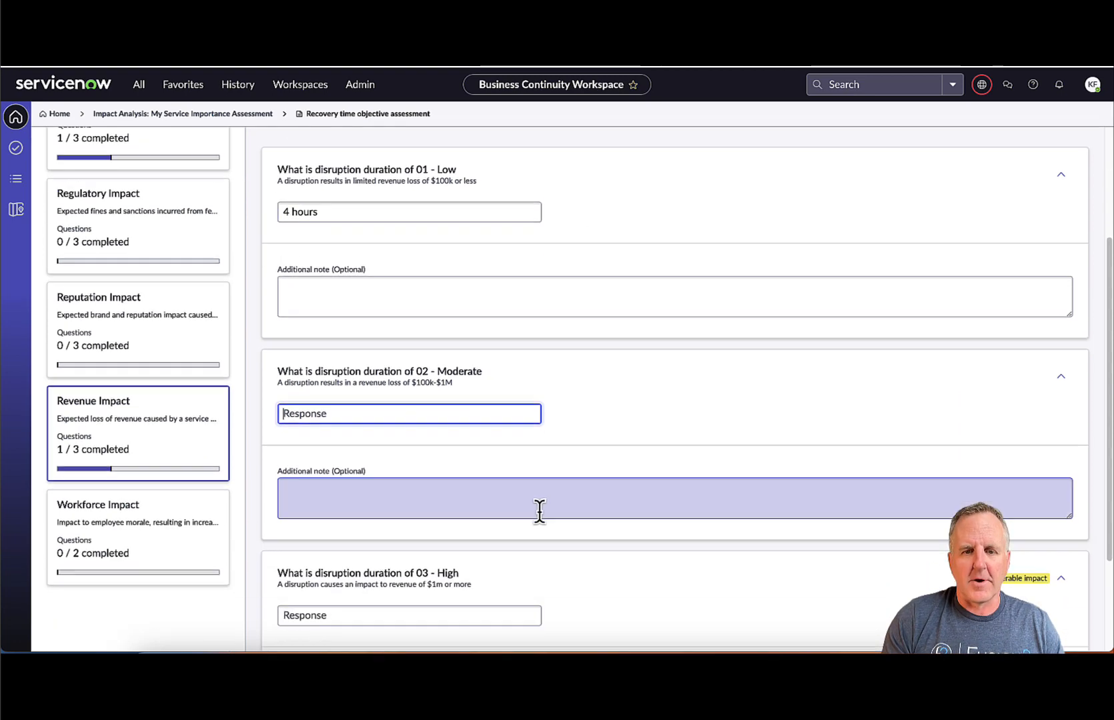
click(525, 283)
click(512, 323)
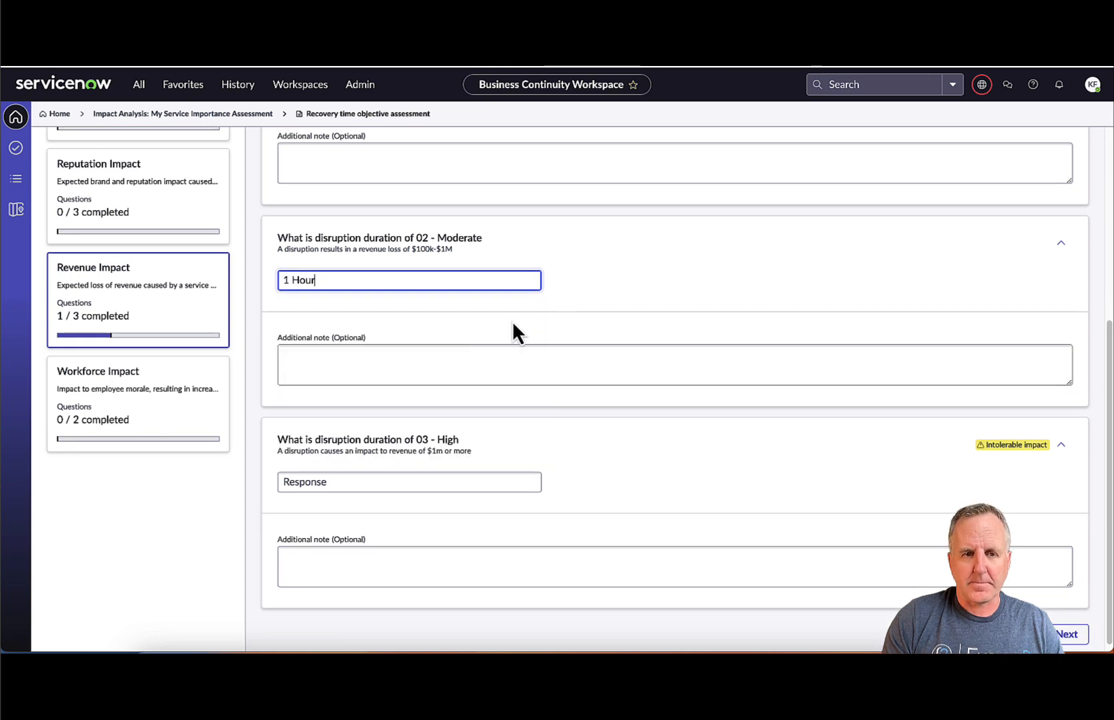
click(582, 363)
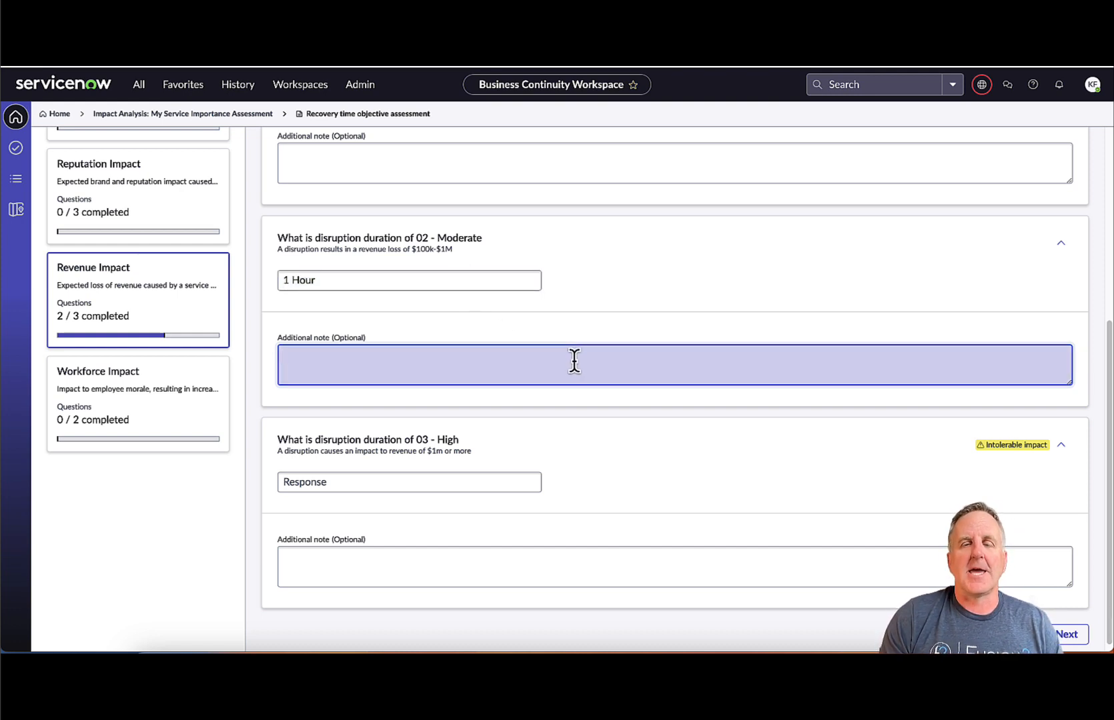
Collapse the 01 - Low and 02 - Moderate questions of Revenue Impact to hide their additional notes.
scroll(577, 363, up, 2)
scroll(580, 366, up, 3)
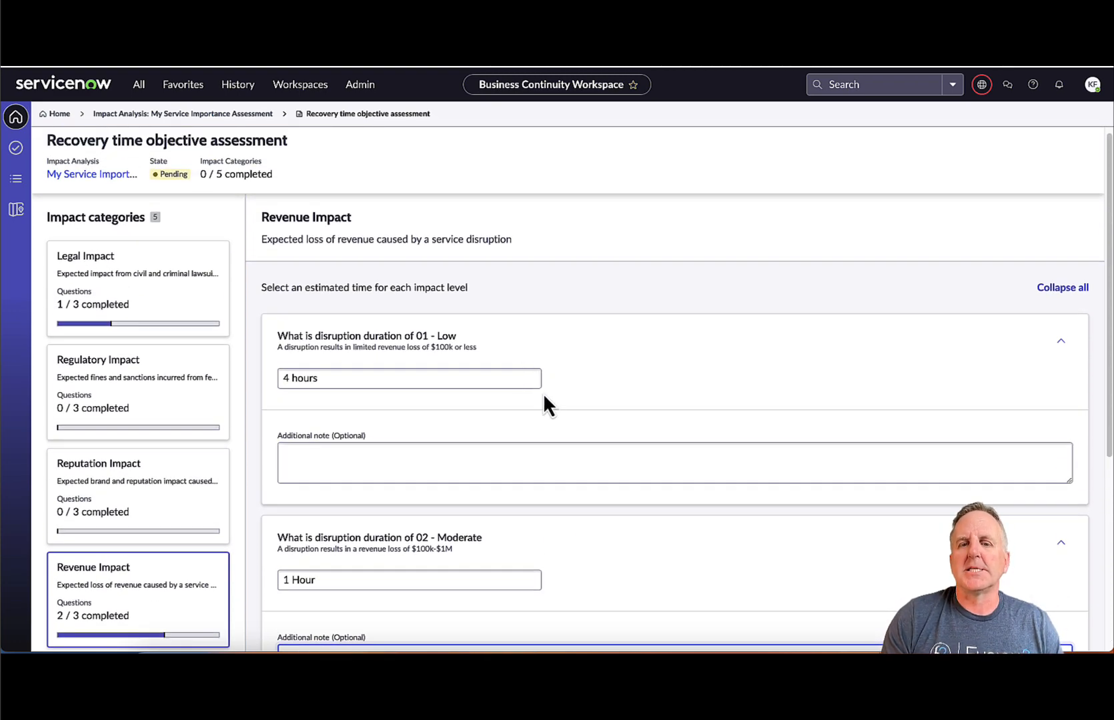
click(1060, 344)
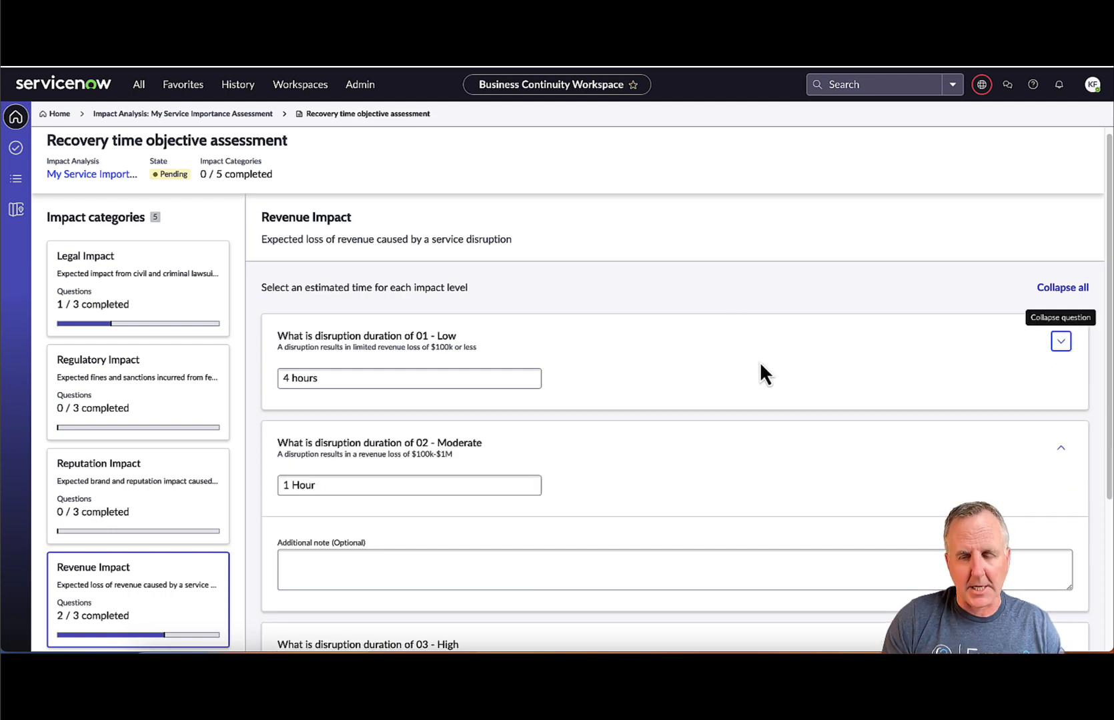
scroll(823, 398, down, 3)
scroll(1001, 257, up, 3)
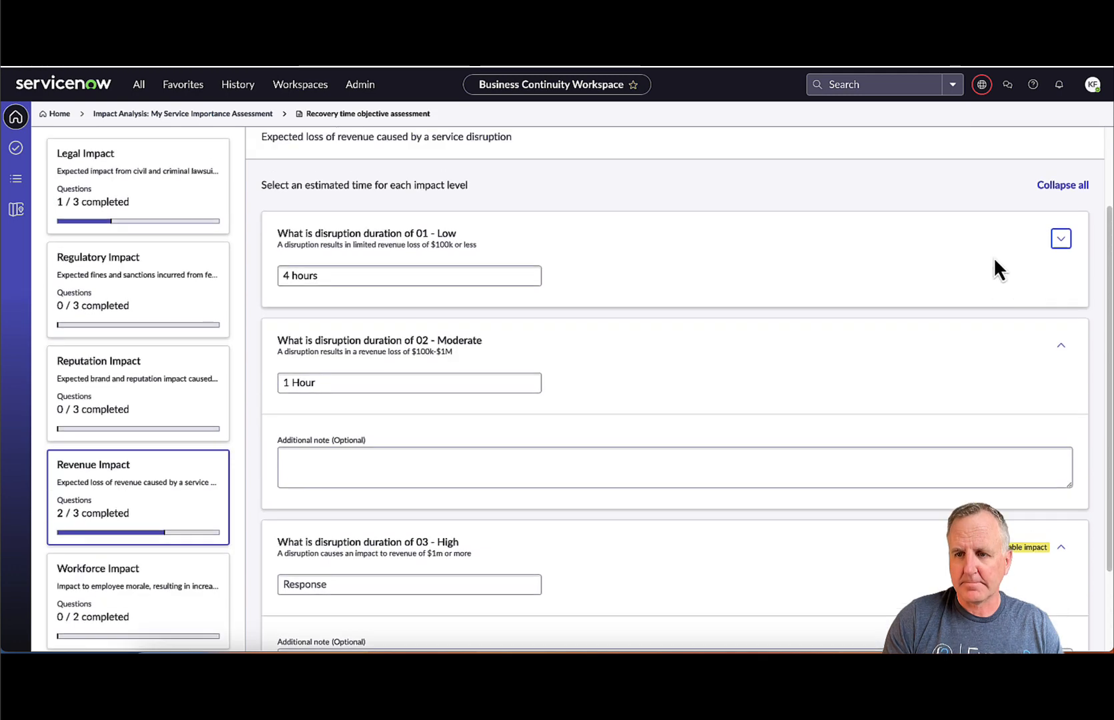
click(1061, 377)
scroll(748, 389, down, 1)
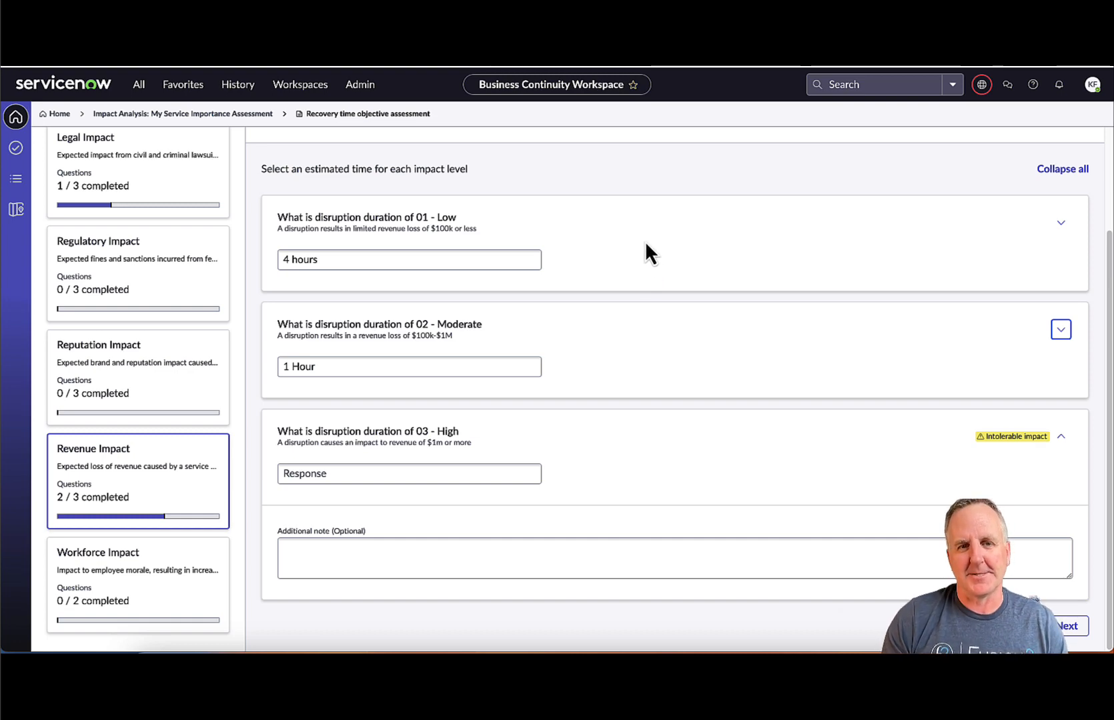
Switch to the Regulatory Impact category and set its 01 - Low disruption duration to 1 Hour.
scroll(657, 226, up, 2)
scroll(652, 236, down, 2)
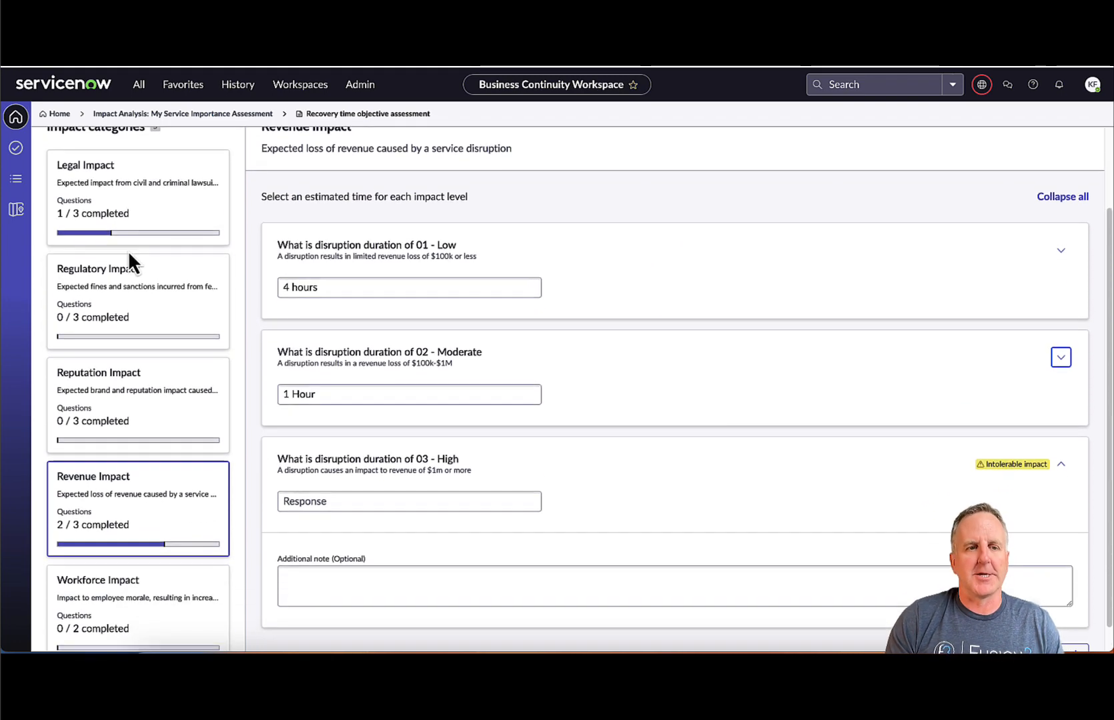
click(109, 294)
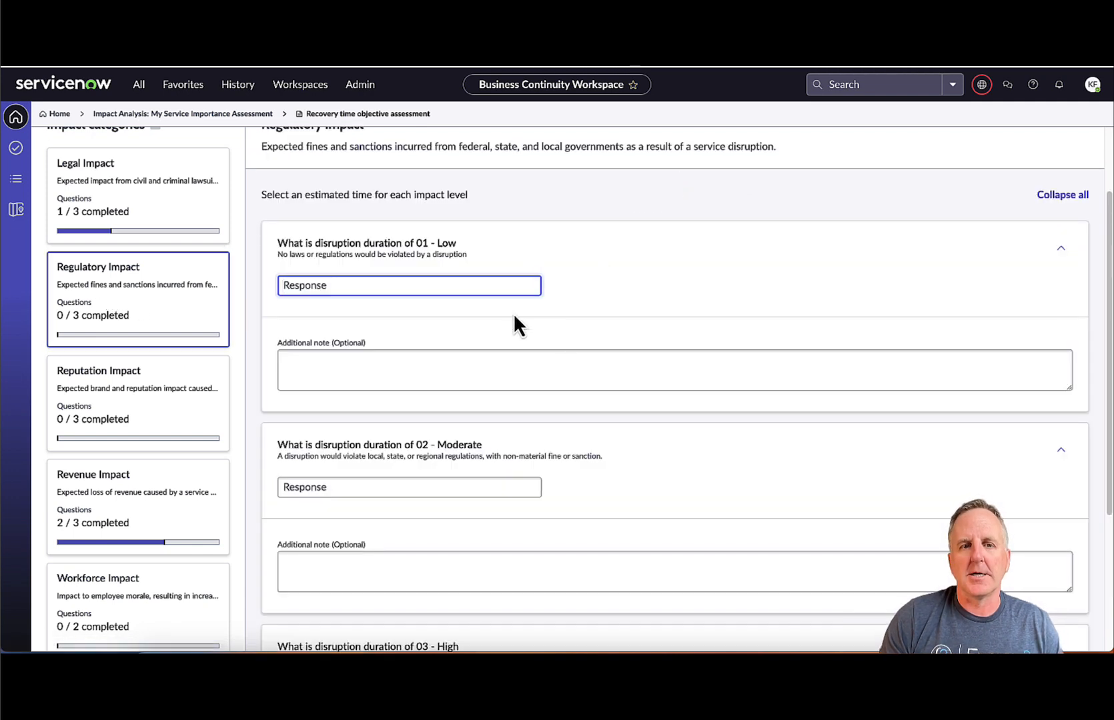
click(525, 284)
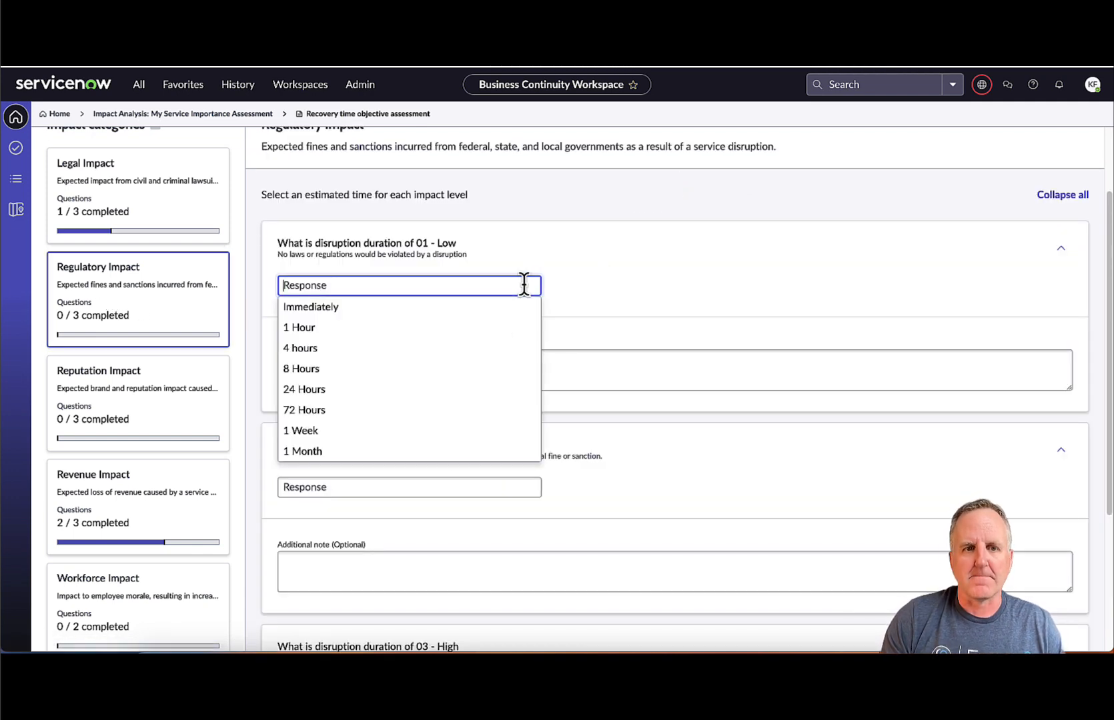
click(471, 328)
scroll(731, 289, up, 2)
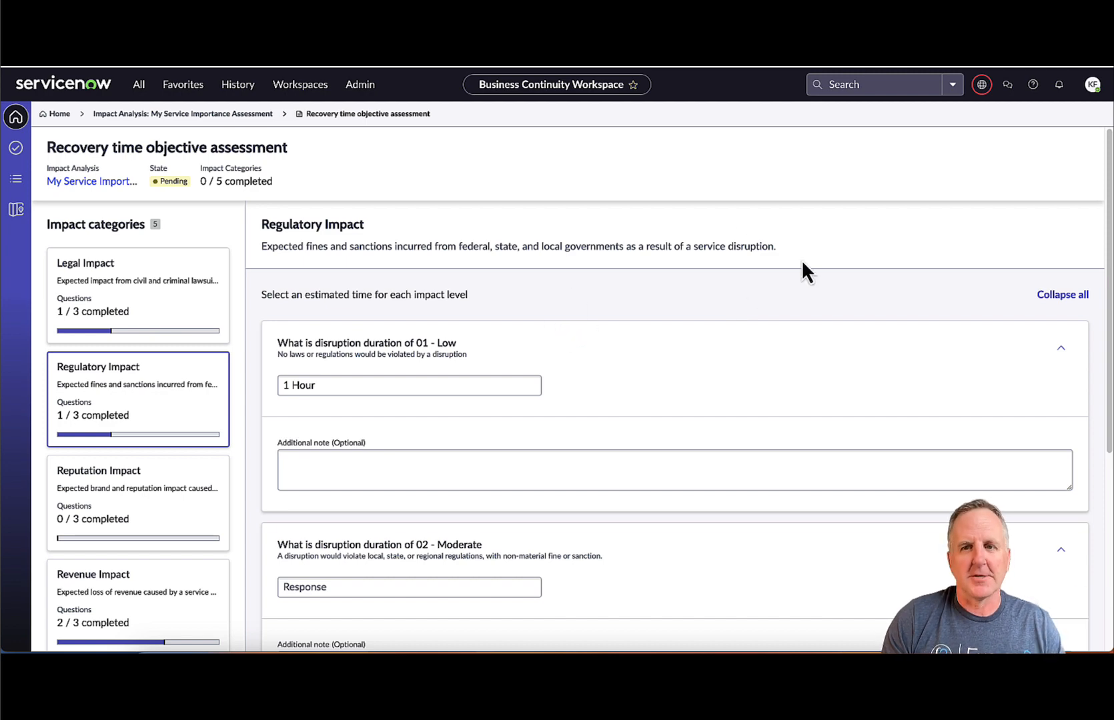
Review the Regulatory Impact questions, return to the My Service Importance Assessment impact analysis and open its Dependency assessment.
scroll(845, 335, down, 5)
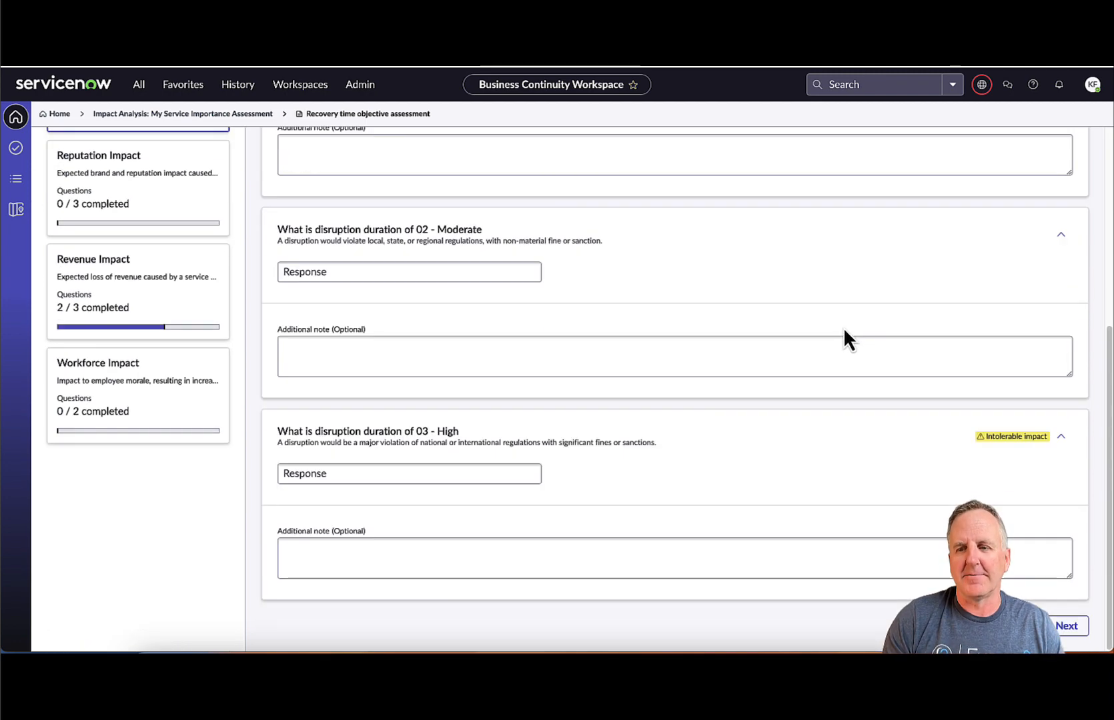
scroll(724, 291, up, 5)
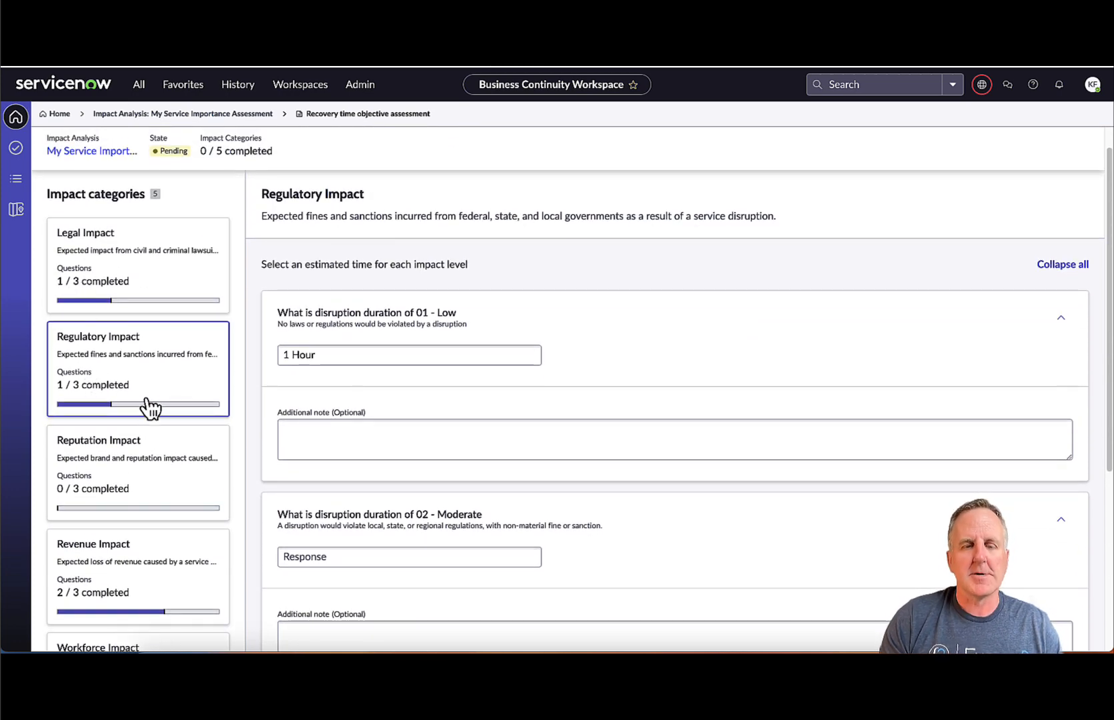
scroll(179, 403, down, 5)
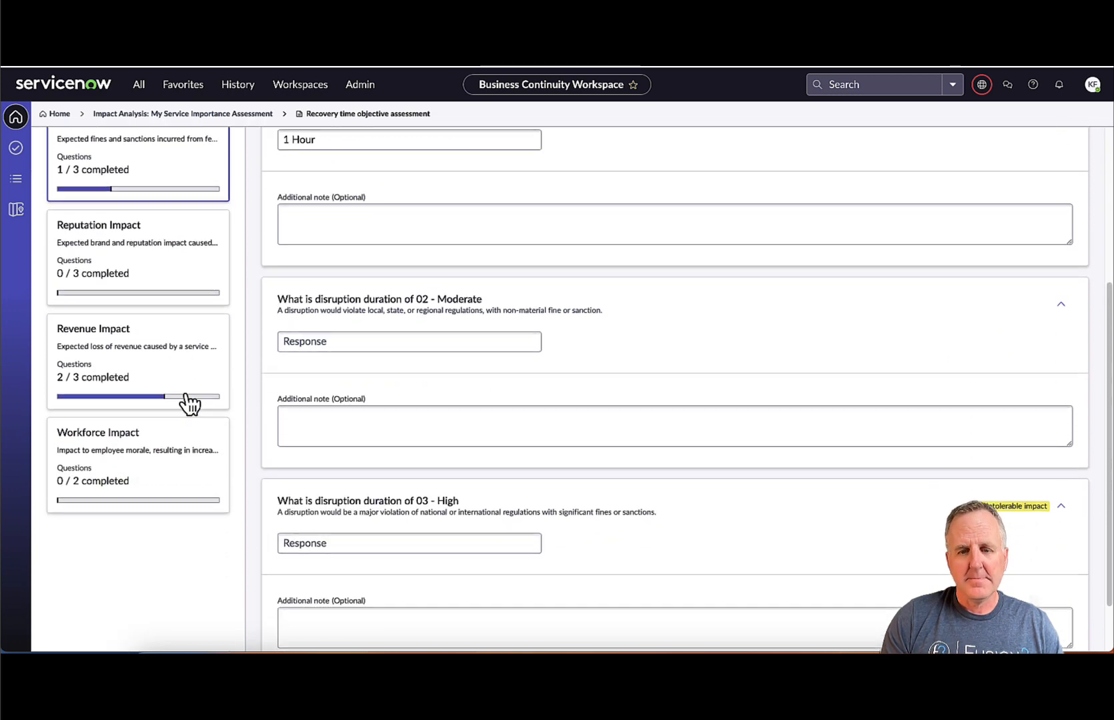
scroll(605, 502, up, 5)
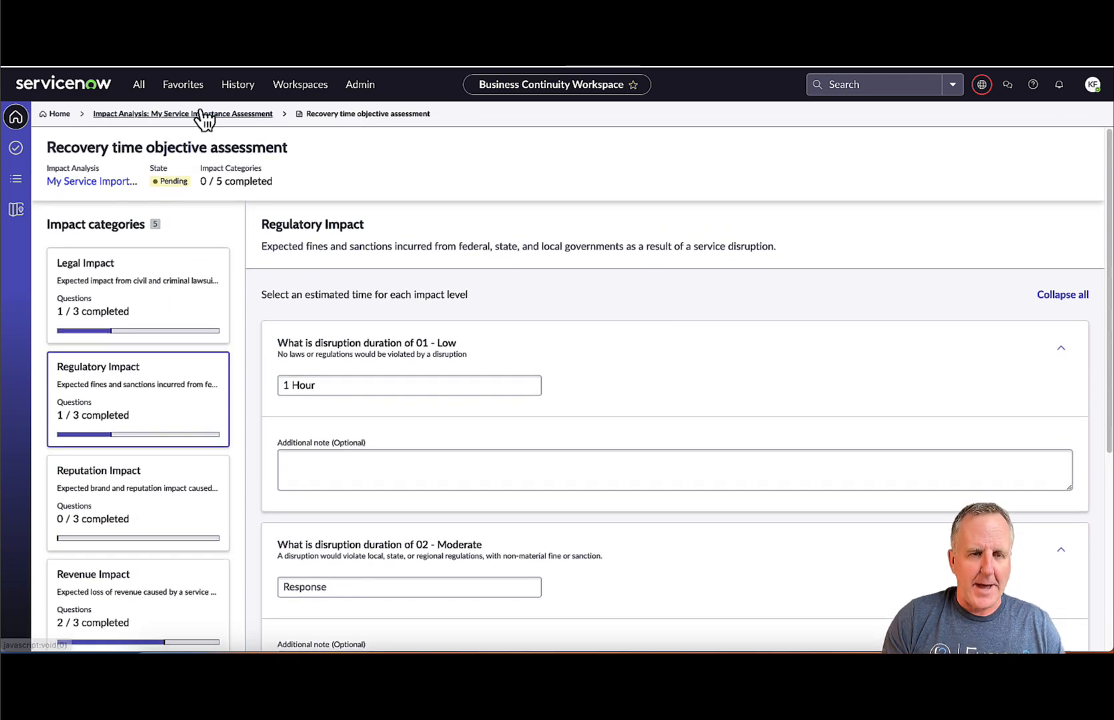
click(200, 115)
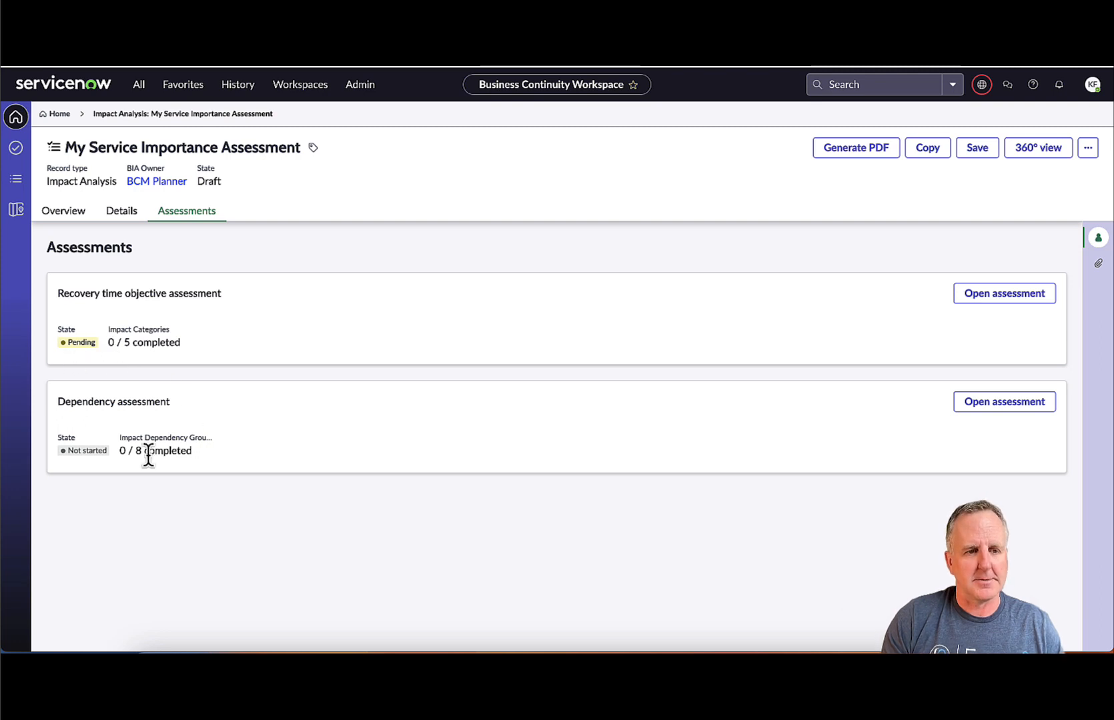
click(1011, 406)
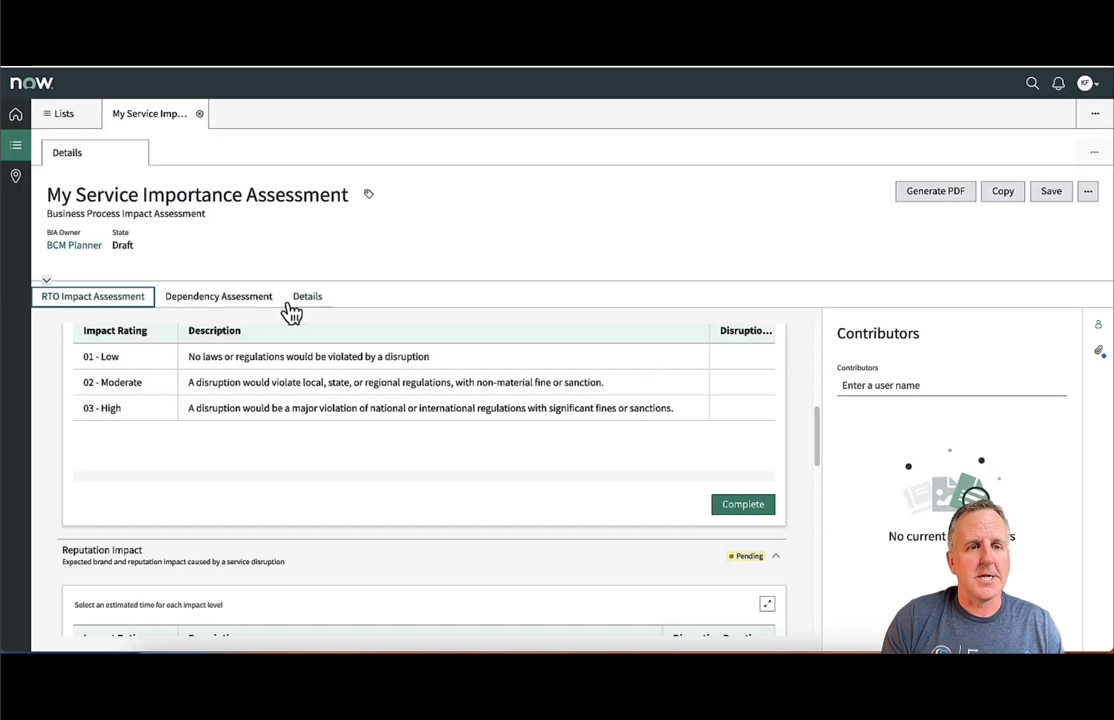
Show the Dependency Assessment of My Service Importance Assessment in the older workspace and examine its dependency sections from Applications to Software.
click(261, 303)
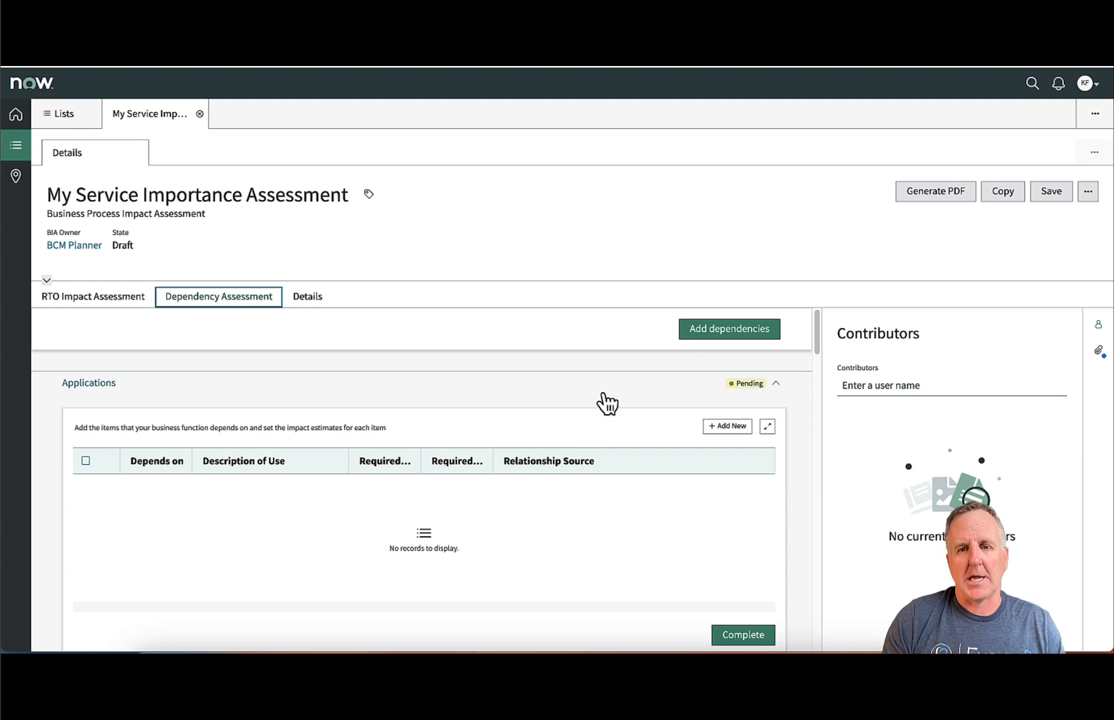
scroll(735, 538, down, 1)
scroll(614, 510, down, 5)
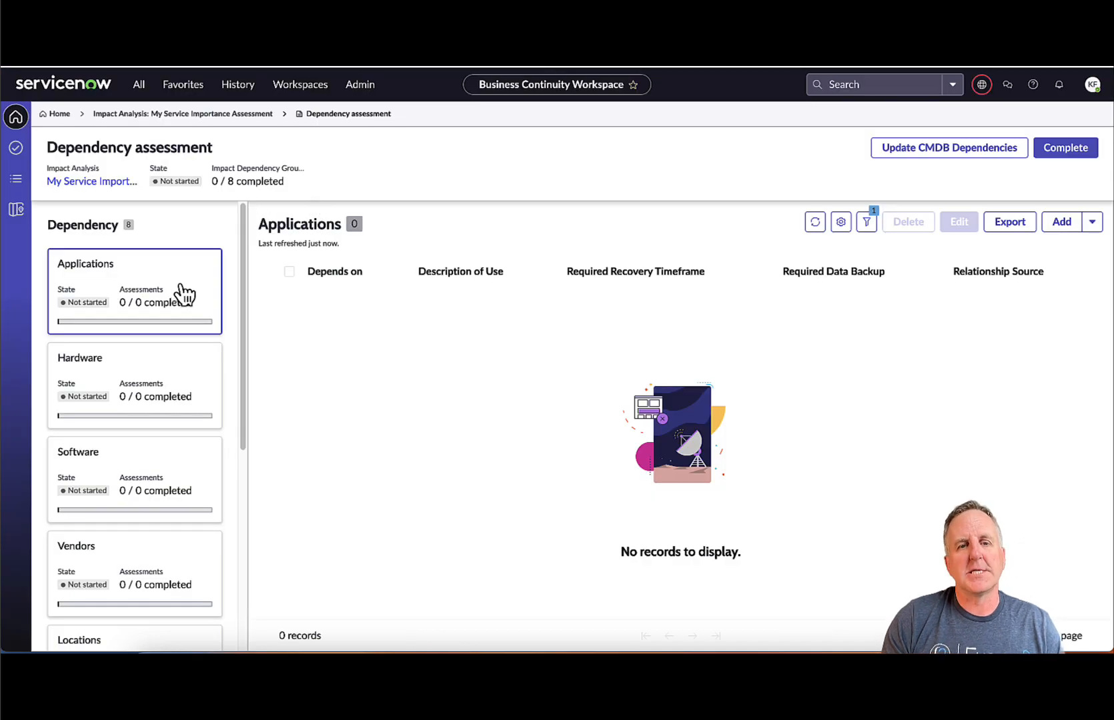
View the Hardware, Software and Applications dependencies in the newer workspace, compare them with the older workspace's sections, and return to Hardware.
click(166, 382)
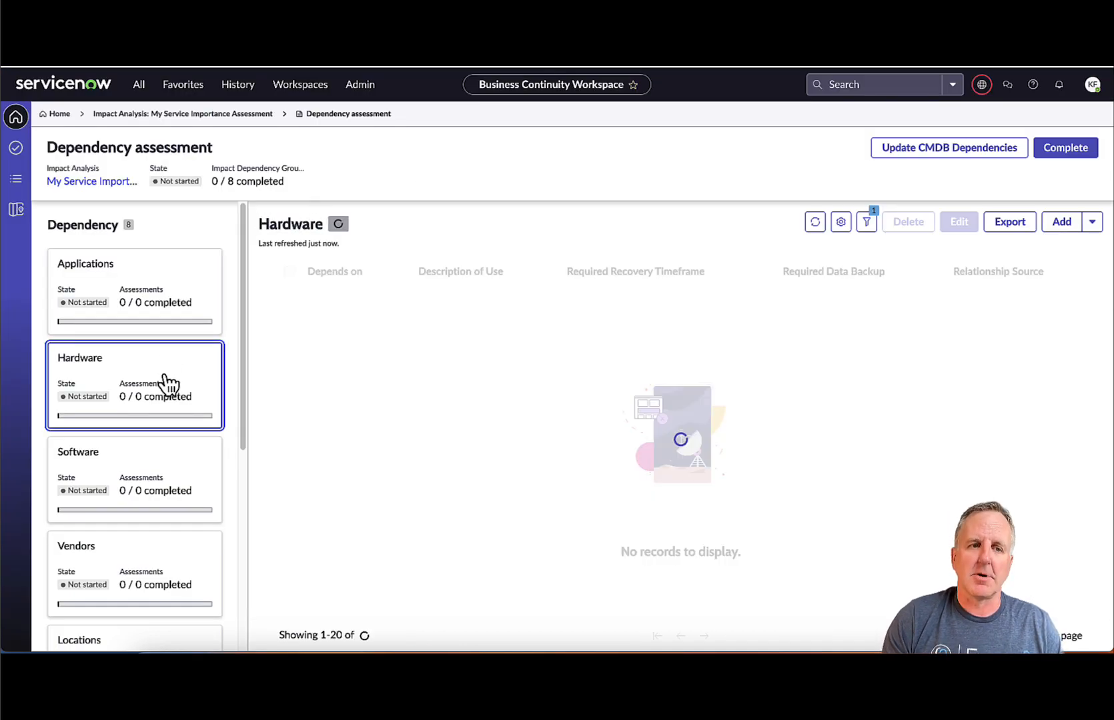
click(166, 478)
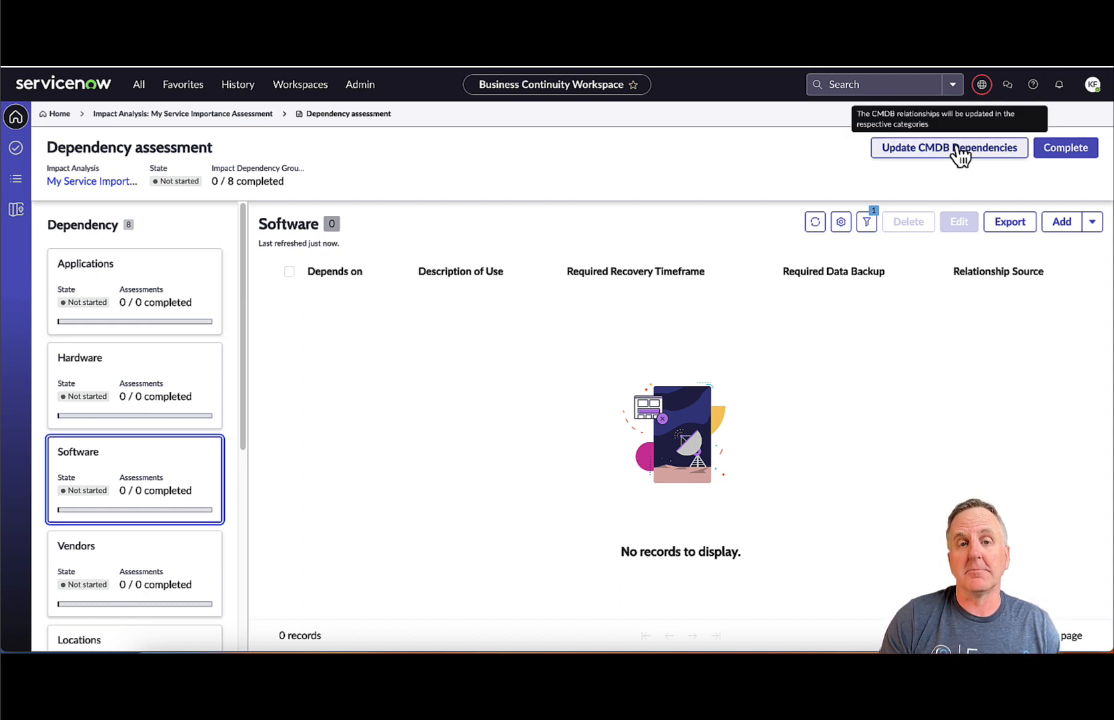
click(168, 307)
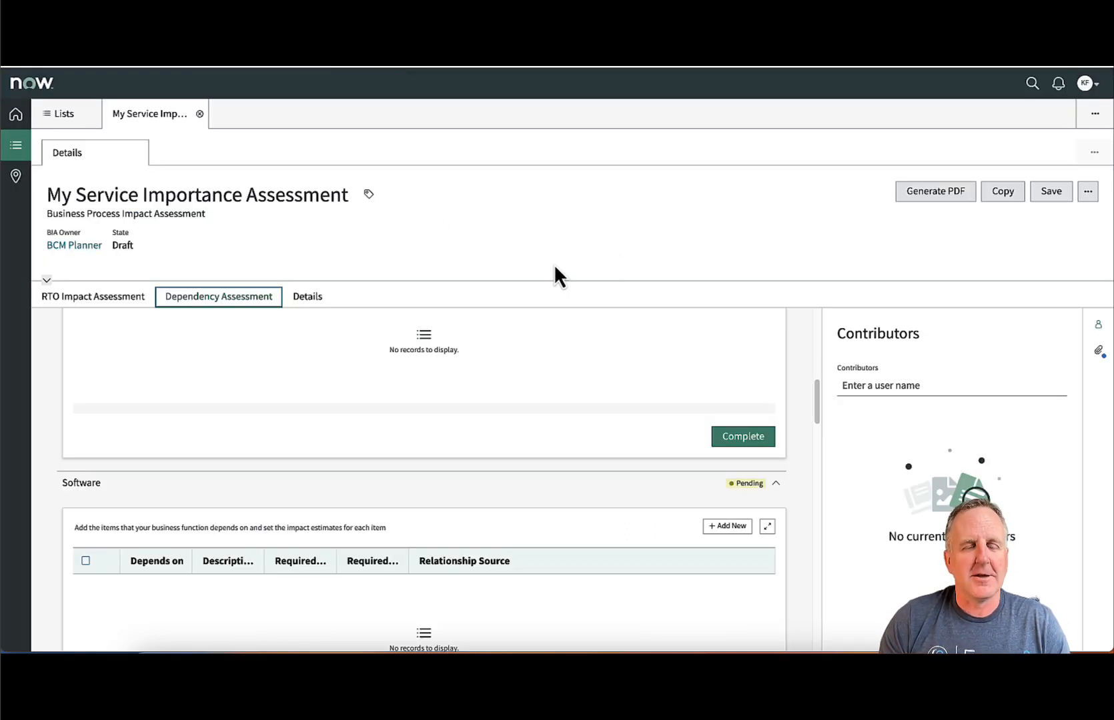
scroll(555, 313, down, 3)
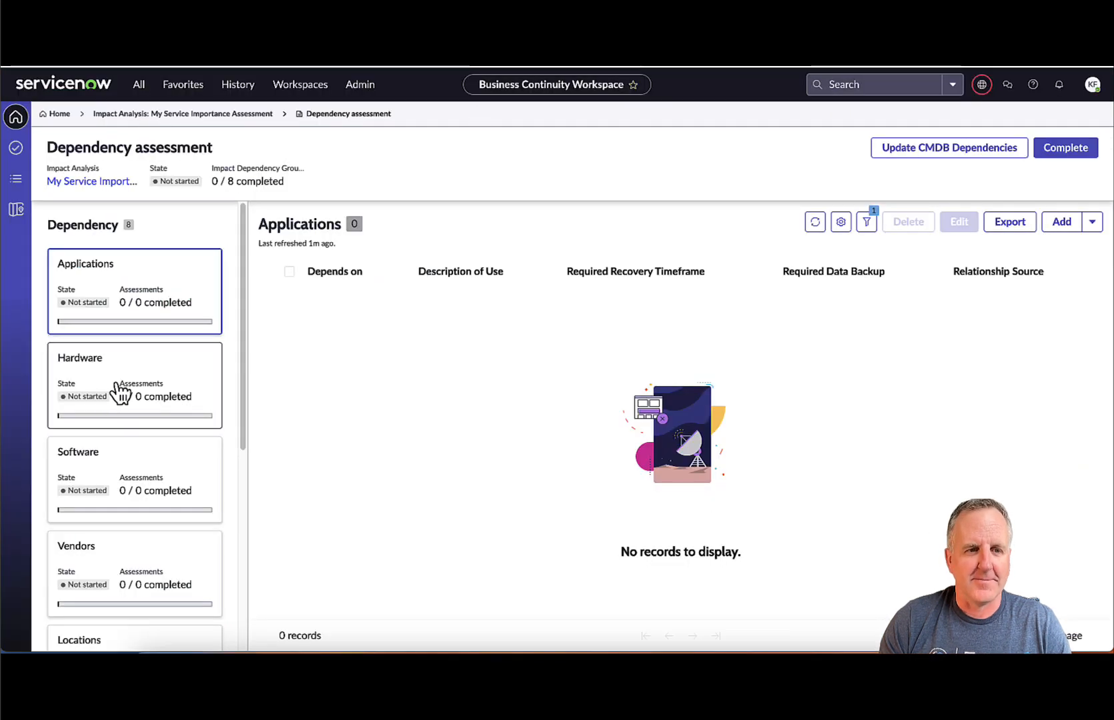
click(120, 394)
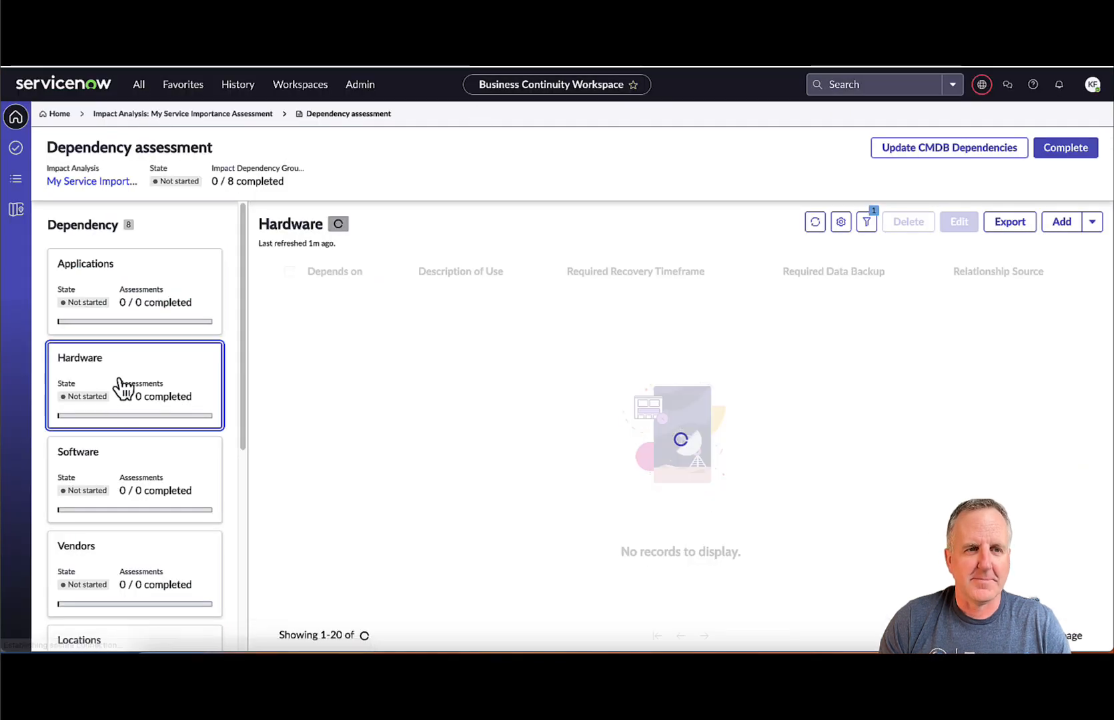